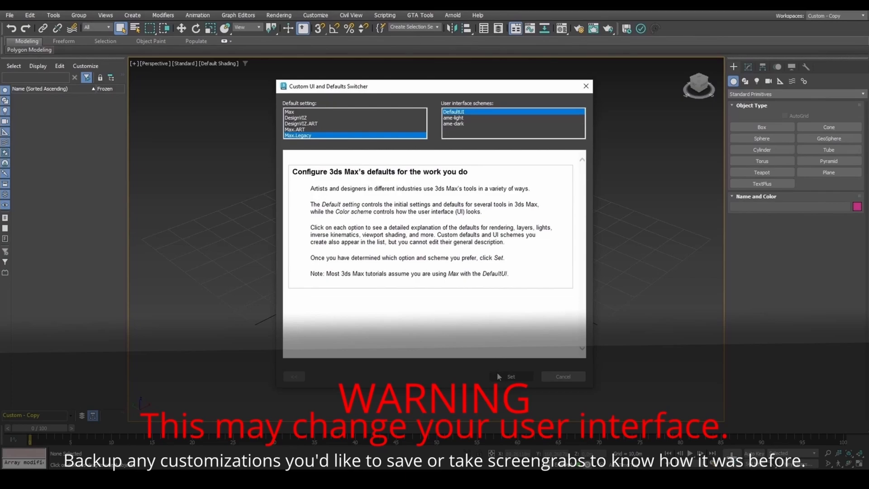
Apply the Max.Legacy default setting together with the DefaultUI interface scheme.
{"action": "left_click", "coordinate": [498, 376]}
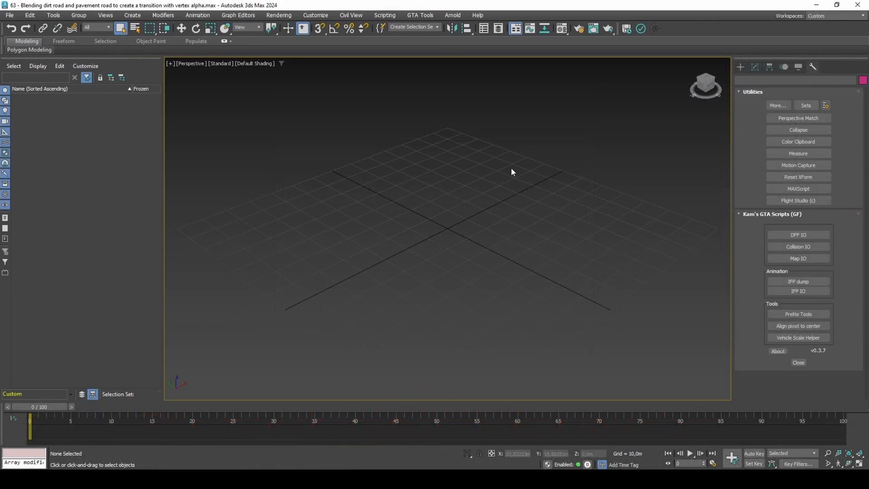
Draw a straight two-point spline line about 126 m long along the X axis as the road path.
{"action": "left_click", "coordinate": [742, 67]}
{"action": "left_click", "coordinate": [751, 82]}
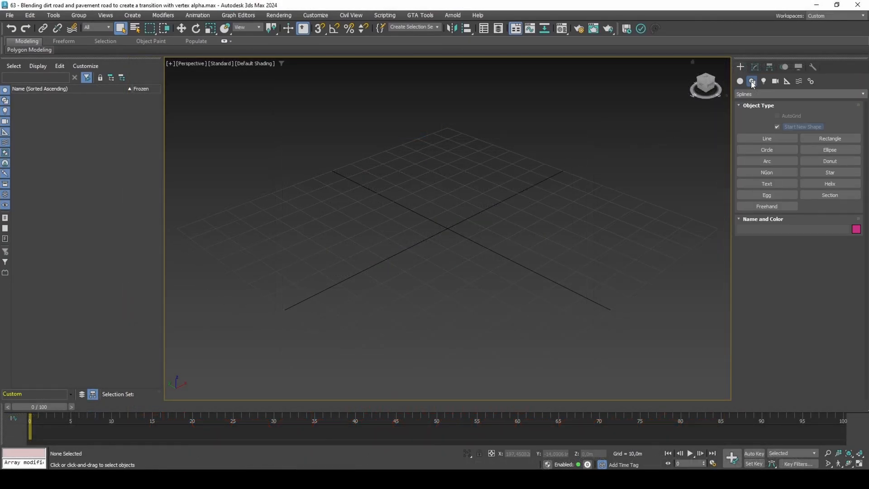
{"action": "left_click", "coordinate": [761, 138]}
{"action": "left_click", "coordinate": [302, 301]}
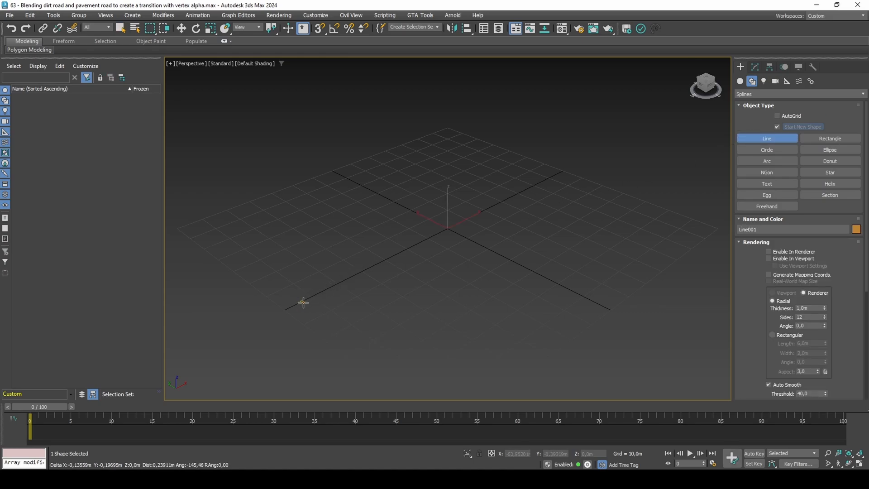
{"action": "left_click", "coordinate": [551, 178]}
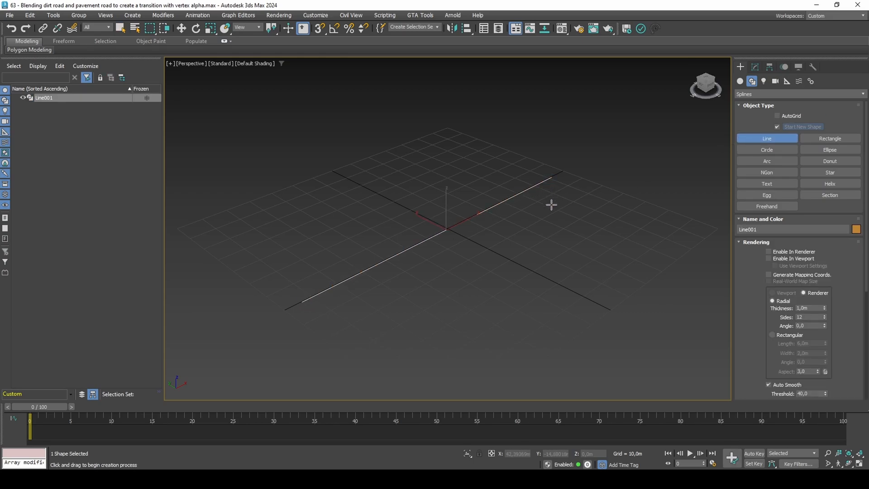
{"action": "right_click", "coordinate": [551, 202]}
{"action": "right_click", "coordinate": [551, 201]}
Move the road path line to X 0 and Y 0.
{"action": "key", "text": "w"}
{"action": "right_click", "coordinate": [533, 456]}
{"action": "right_click", "coordinate": [571, 455]}
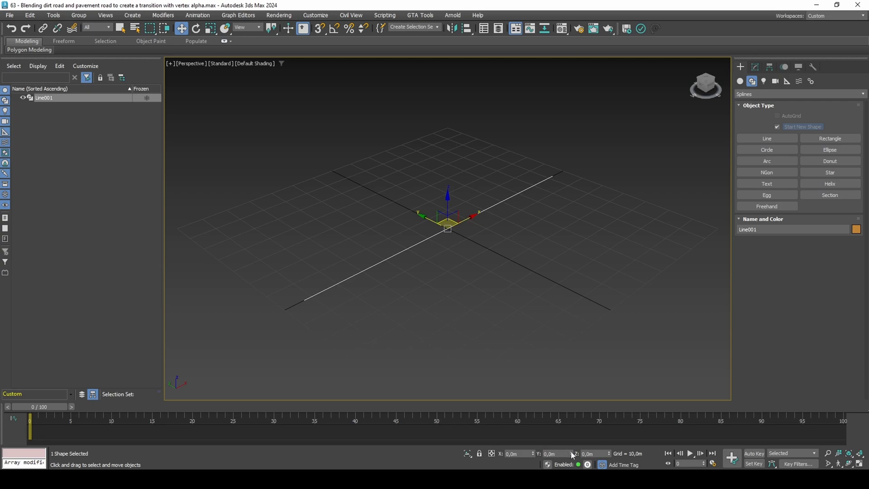
Draw a second, short straight line parallel to the Y axis near the origin as the road profile.
{"action": "left_click", "coordinate": [758, 139]}
{"action": "left_click", "coordinate": [437, 219]}
{"action": "left_click", "coordinate": [524, 257], "text": "shift"}
{"action": "right_click", "coordinate": [522, 239]}
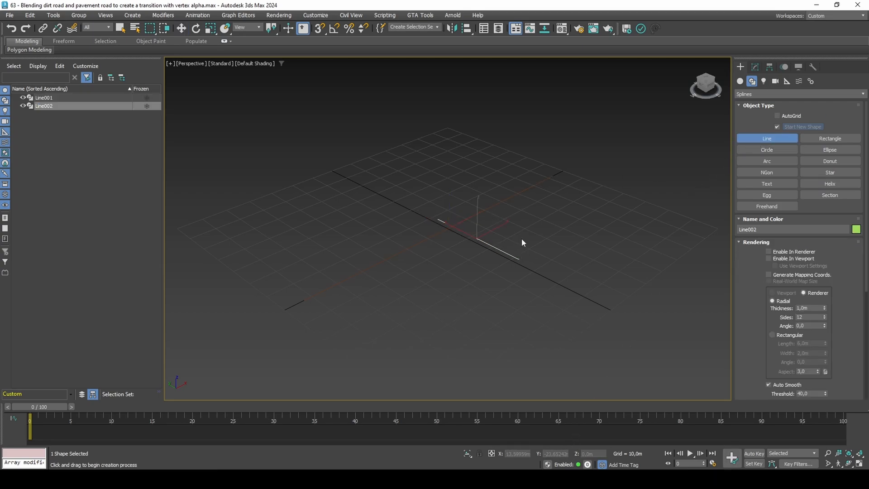
{"action": "right_click", "coordinate": [519, 236]}
{"action": "right_click", "coordinate": [517, 234]}
Place the short profile line at X 0 and Y 0, and move its inner end vertex to the origin.
{"action": "left_click", "coordinate": [387, 252]}
{"action": "right_click", "coordinate": [532, 454]}
{"action": "right_click", "coordinate": [571, 454]}
{"action": "key", "text": "1"}
{"action": "left_click_drag", "start_coordinate": [446, 190], "coordinate": [405, 232]}
{"action": "right_click", "coordinate": [573, 454]}
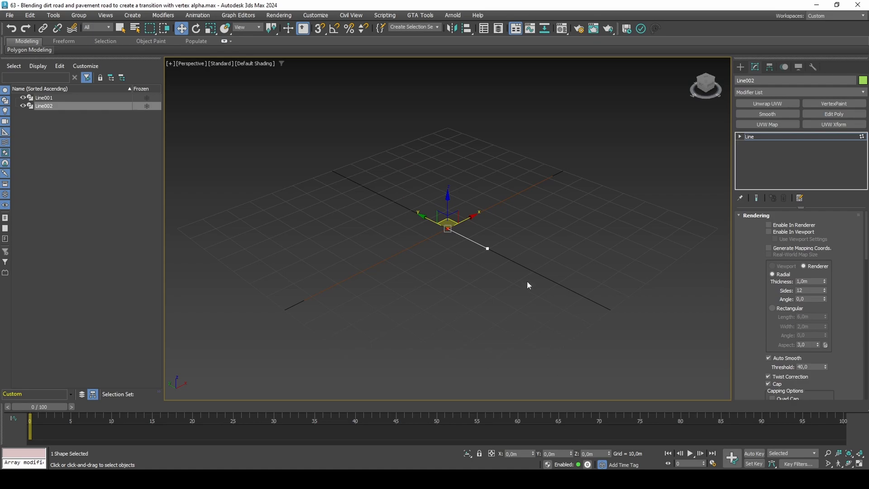
Set the Y position of the profile line's outer end vertex to -6 m.
{"action": "left_click_drag", "start_coordinate": [472, 267], "coordinate": [471, 267]}
{"action": "scroll", "coordinate": [482, 244], "scroll_direction": "up", "scroll_amount": 4}
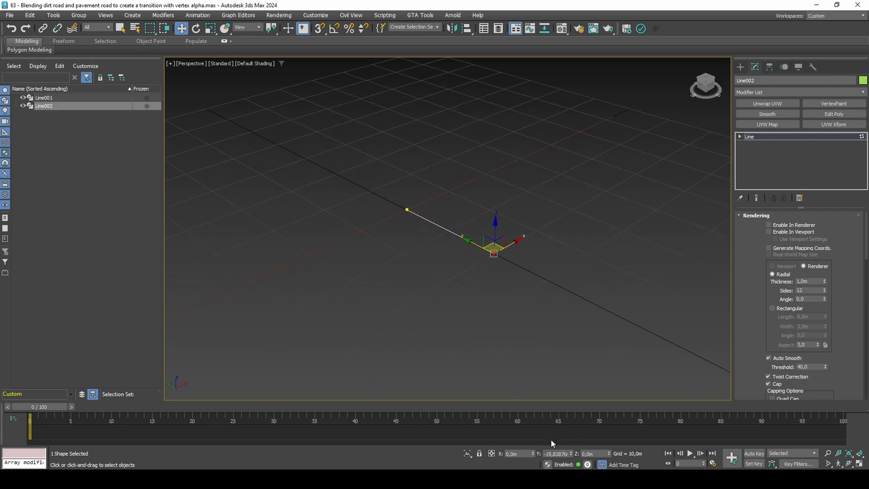
{"action": "double_click", "coordinate": [556, 454]}
{"action": "type", "text": "-6"}
{"action": "key", "text": "Return"}
Extend the profile from its outer end vertex with a curb segment and set the new vertex's X to 0,35 m.
{"action": "scroll", "coordinate": [432, 216], "scroll_direction": "up", "scroll_amount": 4}
{"action": "left_click_drag", "start_coordinate": [447, 224], "coordinate": [452, 222], "text": "shift"}
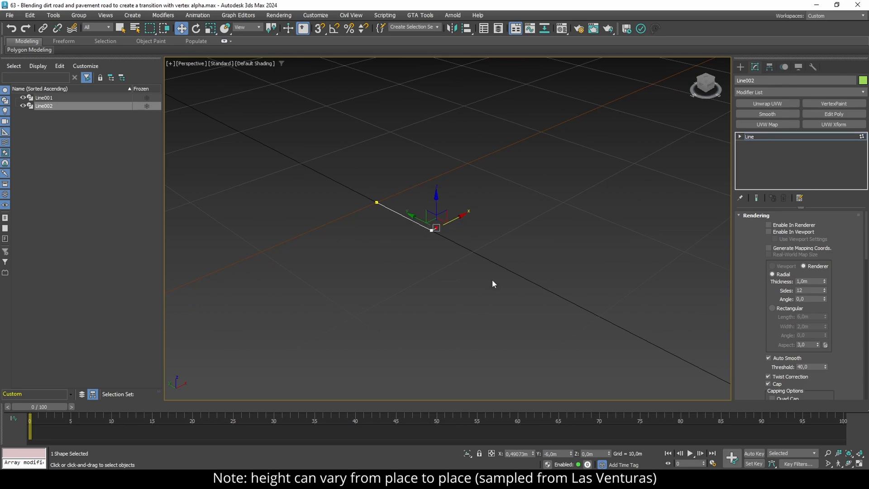
{"action": "double_click", "coordinate": [512, 454]}
{"action": "type", "text": "0,35"}
{"action": "key", "text": "Return"}
Extend the profile outward from the curb vertex with a sidewalk segment and set its end vertex's Y to -11 m.
{"action": "left_click_drag", "start_coordinate": [428, 232], "coordinate": [463, 249], "text": "shift"}
{"action": "double_click", "coordinate": [556, 454]}
{"action": "type", "text": "-11"}
{"action": "key", "text": "Return"}
Add a short closing segment at the sidewalk's outer end and snap its end vertex level with the road edge vertex.
{"action": "left_click_drag", "start_coordinate": [509, 246], "coordinate": [480, 259]}
{"action": "key", "text": "s"}
{"action": "right_click", "coordinate": [316, 31]}
{"action": "left_click", "coordinate": [398, 191]}
{"action": "left_click", "coordinate": [401, 281]}
{"action": "left_click", "coordinate": [492, 177]}
{"action": "left_click_drag", "start_coordinate": [475, 261], "coordinate": [432, 232]}
{"action": "key", "text": "s"}
{"action": "key", "text": "1"}
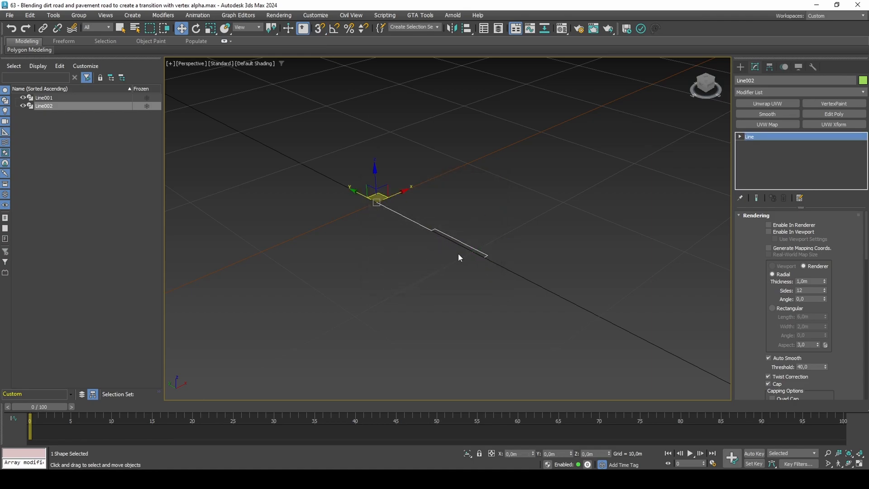
Add a Spline Mirror modifier to the profile with Flip enabled and Y as the mirror axis.
{"action": "left_click", "coordinate": [762, 92]}
{"action": "type", "text": "mirr"}
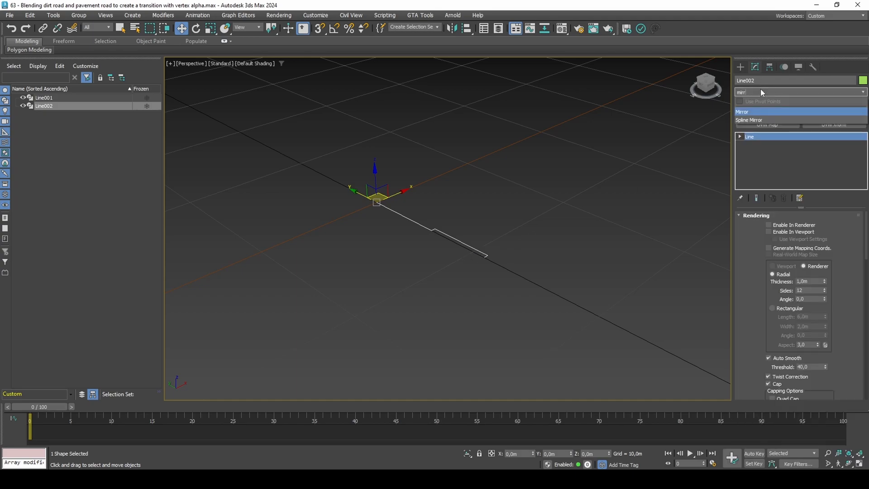
{"action": "left_click", "coordinate": [758, 121]}
{"action": "left_click", "coordinate": [748, 270]}
{"action": "left_click", "coordinate": [785, 244]}
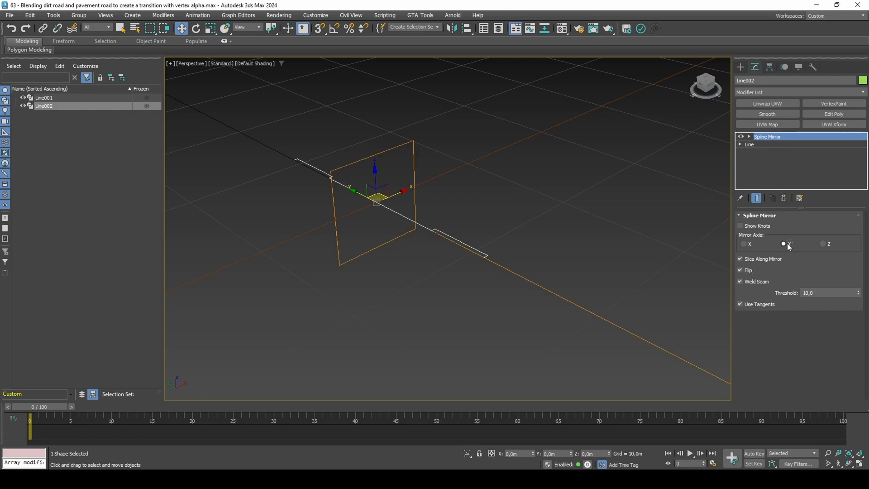
Add a Sweep modifier to the long path line and use the mirrored profile as its custom section.
{"action": "left_click_drag", "start_coordinate": [450, 149], "coordinate": [449, 149]}
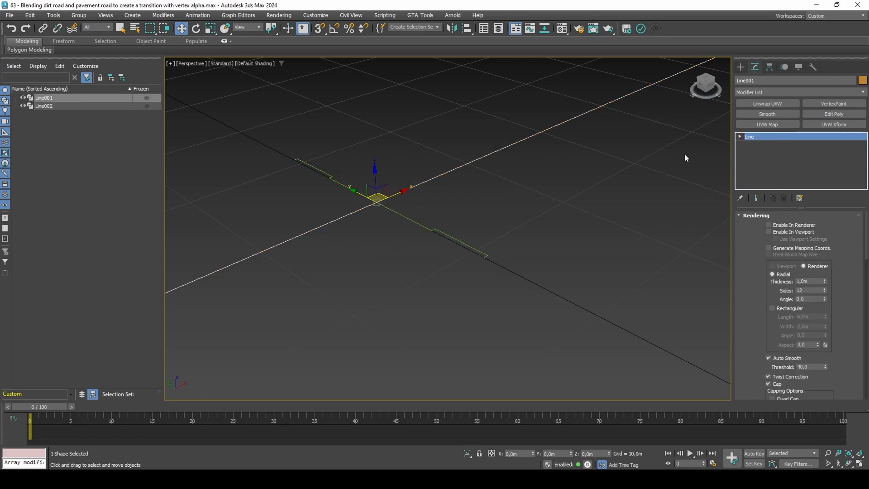
{"action": "left_click", "coordinate": [781, 92]}
{"action": "type", "text": "sw"}
{"action": "left_click", "coordinate": [772, 112]}
{"action": "left_click", "coordinate": [790, 265]}
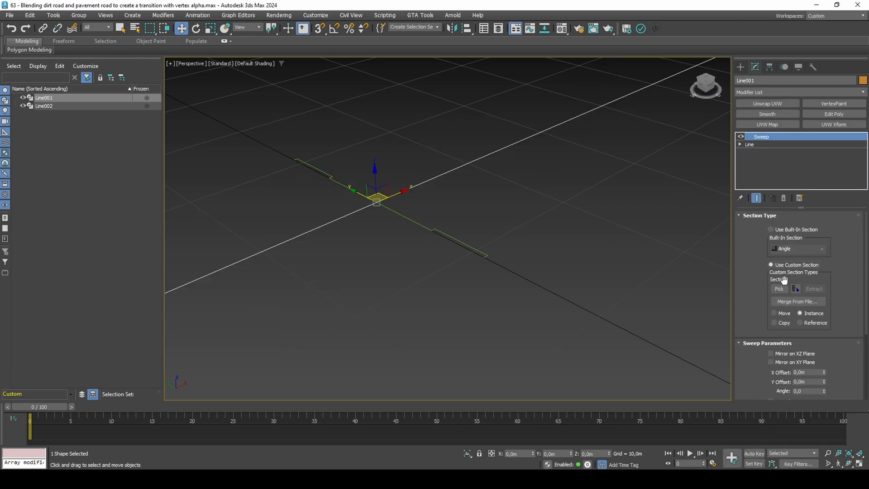
{"action": "left_click", "coordinate": [454, 236]}
{"action": "key", "text": "w"}
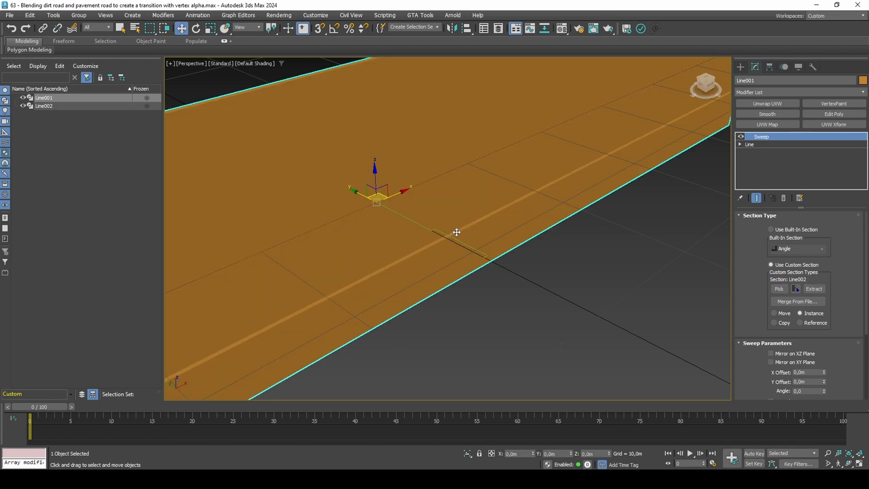
Add an Edit Spline modifier to the profile and rotate its whole spline a quarter turn in the ground plane.
{"action": "left_click", "coordinate": [451, 236]}
{"action": "left_click", "coordinate": [774, 92]}
{"action": "type", "text": "ed"}
{"action": "left_click", "coordinate": [759, 144]}
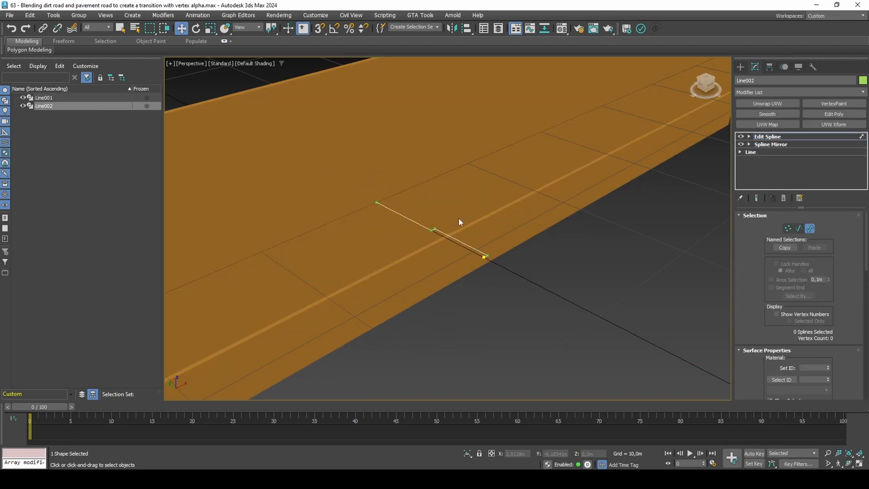
{"action": "left_click", "coordinate": [437, 230]}
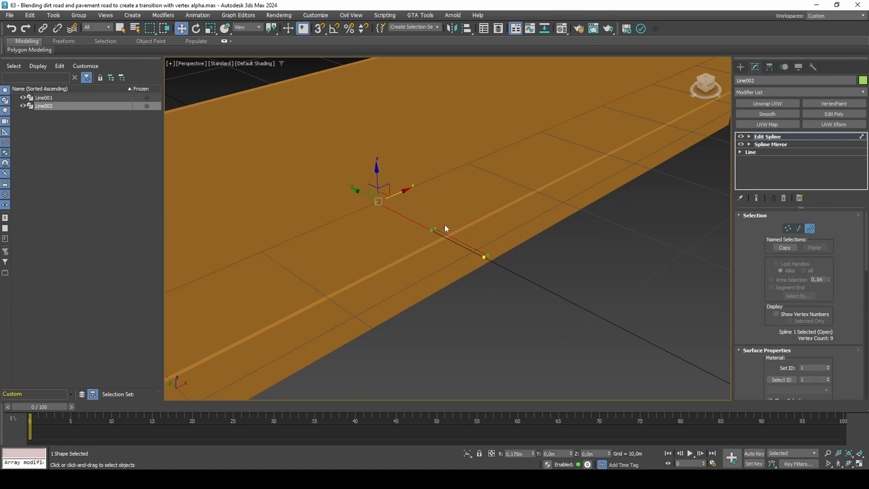
{"action": "key", "text": "e"}
{"action": "left_click_drag", "start_coordinate": [381, 220], "coordinate": [517, 267]}
Set the rotated profile spline's X and Y positions to 0.
{"action": "key", "text": "w"}
{"action": "left_click_drag", "start_coordinate": [531, 453], "coordinate": [485, 453]}
{"action": "type", "text": "0"}
{"action": "key", "text": "Tab"}
{"action": "type", "text": "0"}
{"action": "key", "text": "Return"}
{"action": "key", "text": "3"}
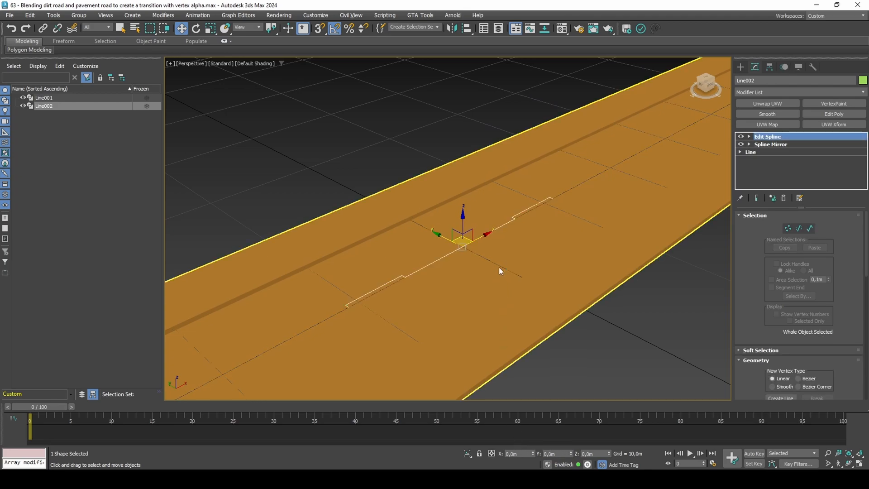
Give the profile's curb and sidewalk segments a material ID separate from the two central road segments.
{"action": "key", "text": "2"}
{"action": "left_click_drag", "start_coordinate": [460, 271], "coordinate": [480, 238]}
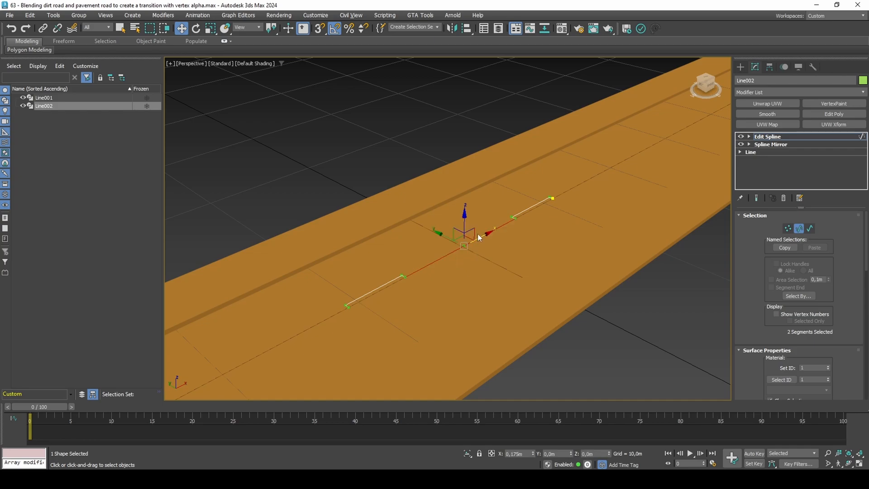
{"action": "scroll", "coordinate": [759, 300], "scroll_direction": "down", "scroll_amount": 3}
{"action": "key", "text": "ctrl+i"}
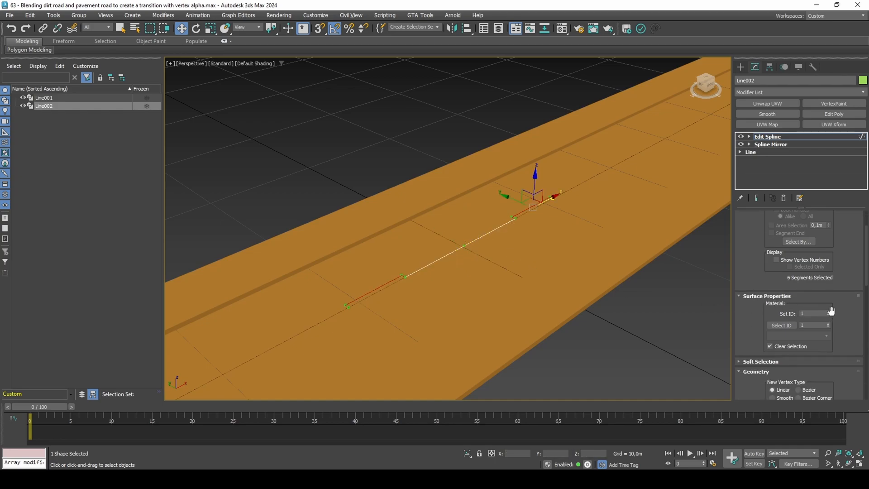
{"action": "key", "text": "2"}
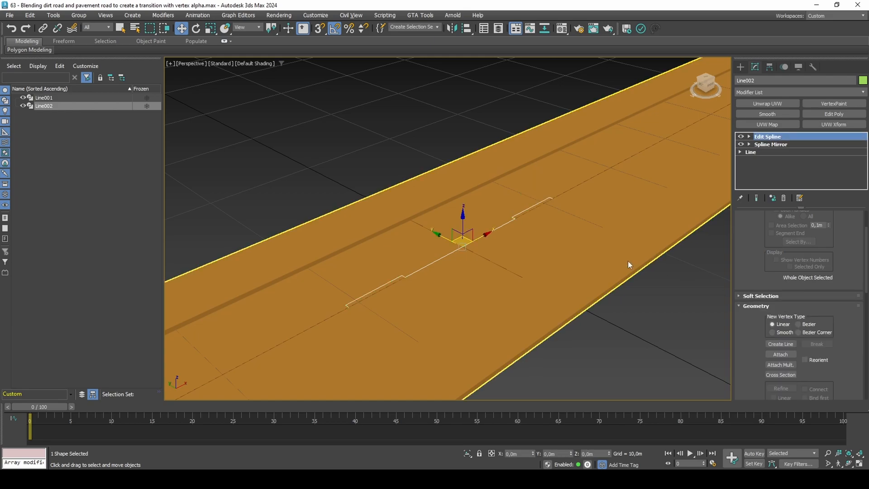
Turn the first material slot into a Multi/Sub-Object material with the number of sub-materials set to 3.
{"action": "key", "text": "m"}
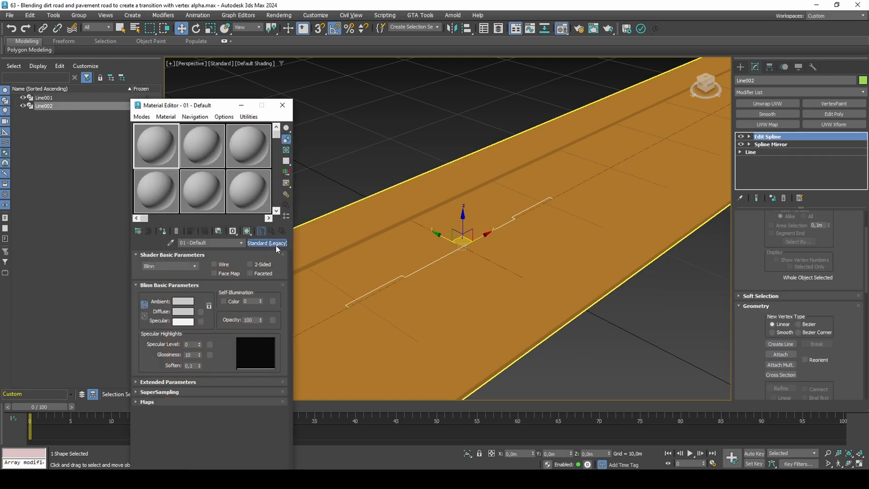
{"action": "left_click", "coordinate": [276, 245]}
{"action": "left_click", "coordinate": [382, 262]}
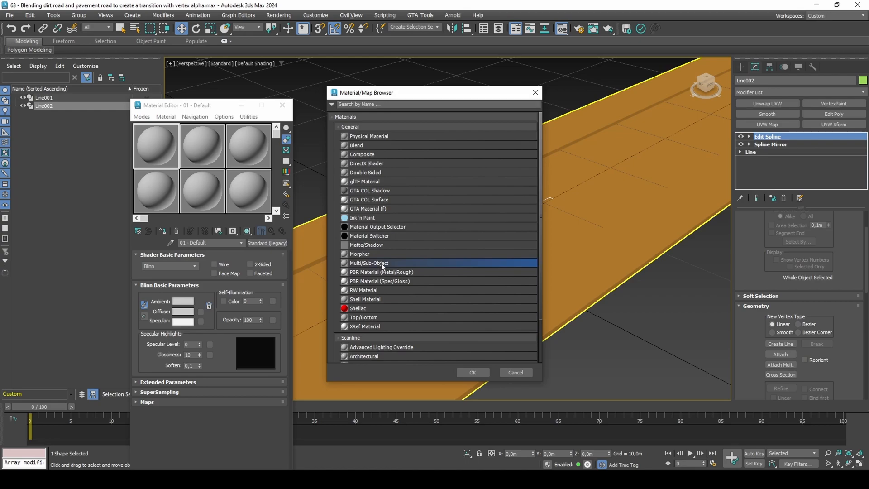
{"action": "double_click", "coordinate": [383, 263]}
{"action": "left_click", "coordinate": [191, 322]}
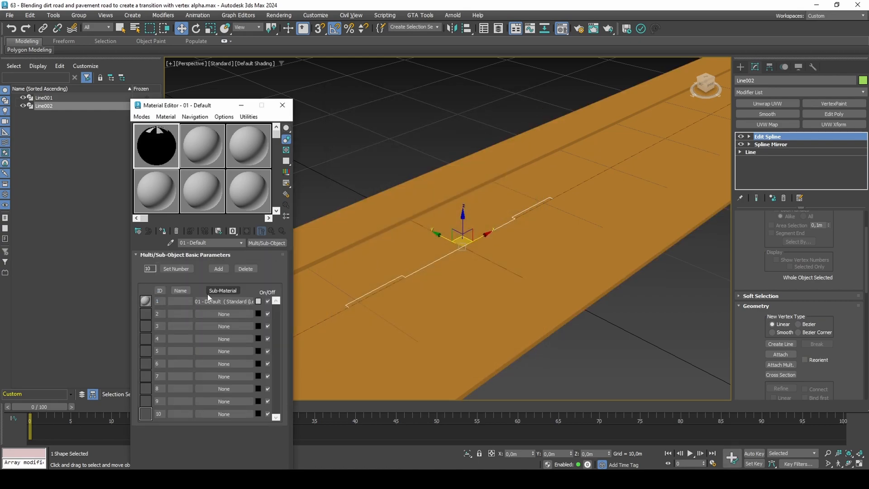
{"action": "left_click", "coordinate": [176, 269]}
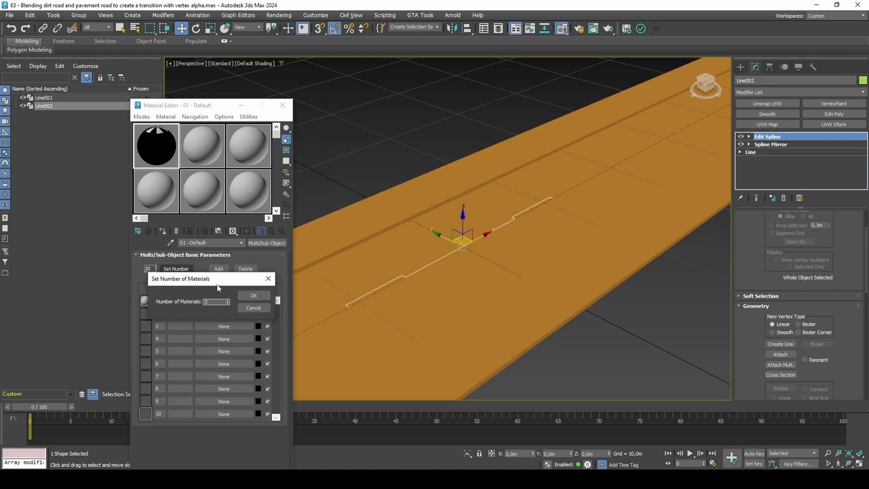
{"action": "left_click", "coordinate": [245, 295]}
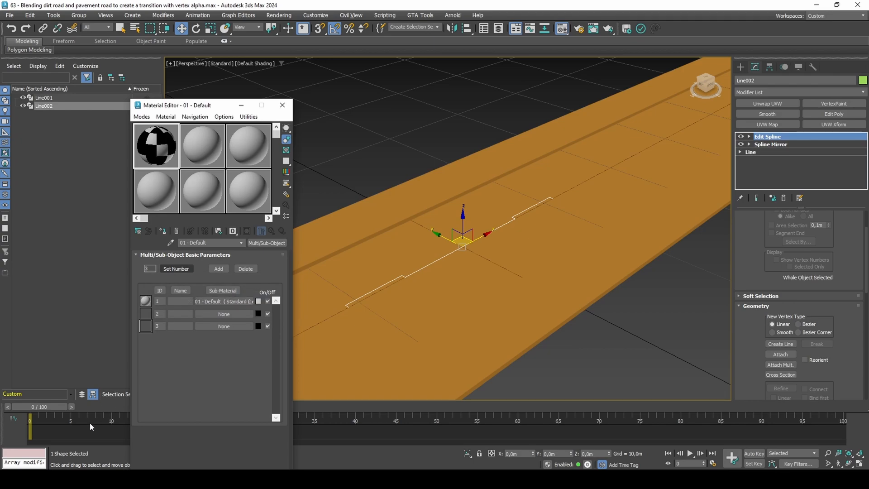
Load three texture images from the file browser into sub-materials 1, 2 and 3, and assign the material to the swept road.
{"action": "key", "text": "alt+Tab"}
{"action": "left_click_drag", "start_coordinate": [500, 191], "coordinate": [226, 300]}
{"action": "left_click_drag", "start_coordinate": [449, 181], "coordinate": [232, 313]}
{"action": "left_click_drag", "start_coordinate": [398, 181], "coordinate": [229, 328]}
{"action": "left_click", "coordinate": [335, 293]}
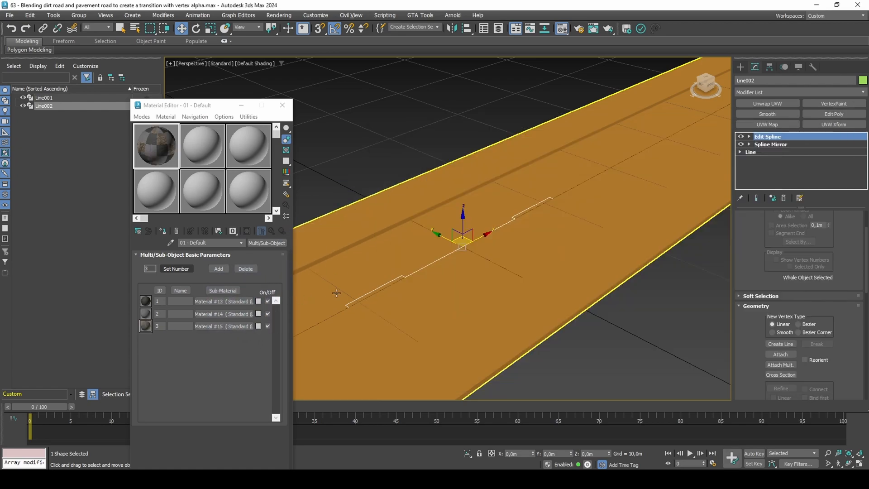
{"action": "left_click", "coordinate": [162, 231]}
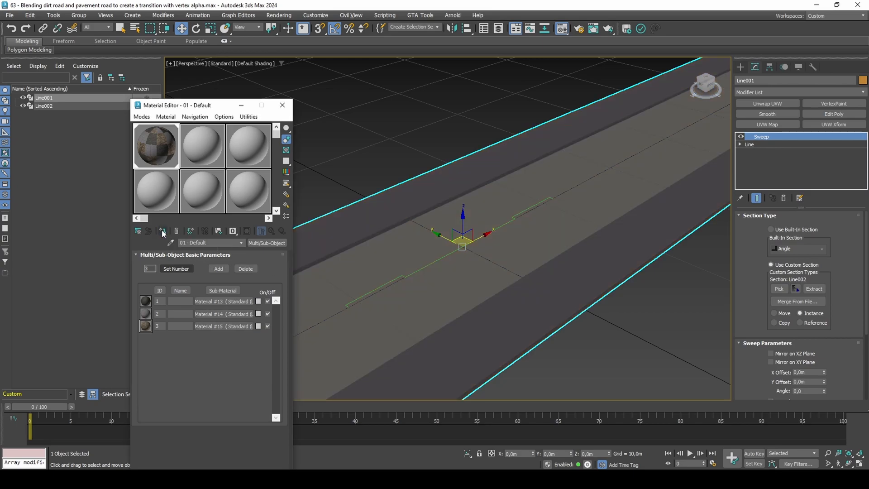
Run FixDifColor on the swept road and sample its corrected material back into the Material Editor.
{"action": "left_click", "coordinate": [431, 17]}
{"action": "mouse_move", "coordinate": [424, 89]}
{"action": "left_click", "coordinate": [484, 91]}
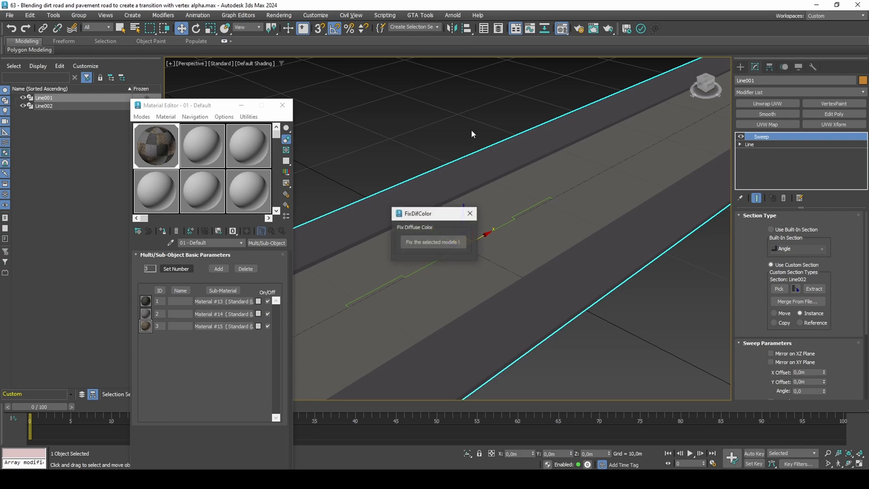
{"action": "left_click", "coordinate": [442, 242]}
{"action": "left_click", "coordinate": [470, 213]}
{"action": "left_click", "coordinate": [169, 243]}
{"action": "left_click", "coordinate": [350, 254]}
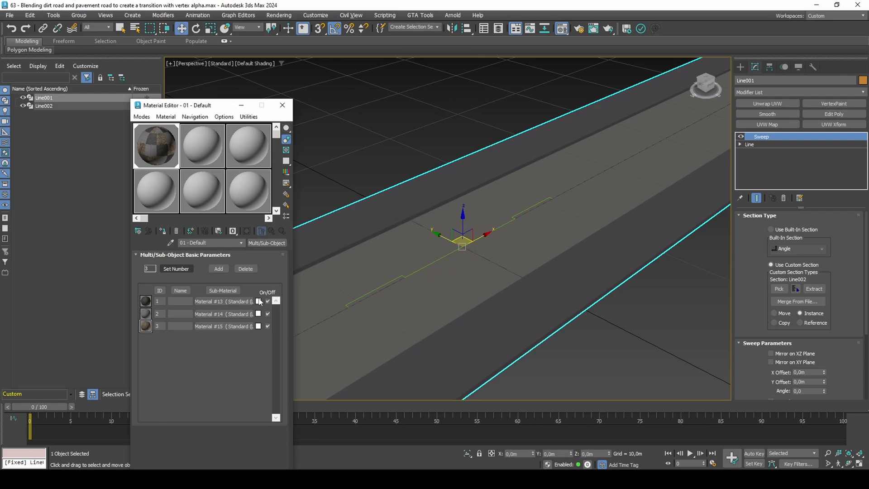
Enable Gen. Mapping Coords. in the road's Sweep parameters.
{"action": "scroll", "coordinate": [746, 295], "scroll_direction": "down", "scroll_amount": 5}
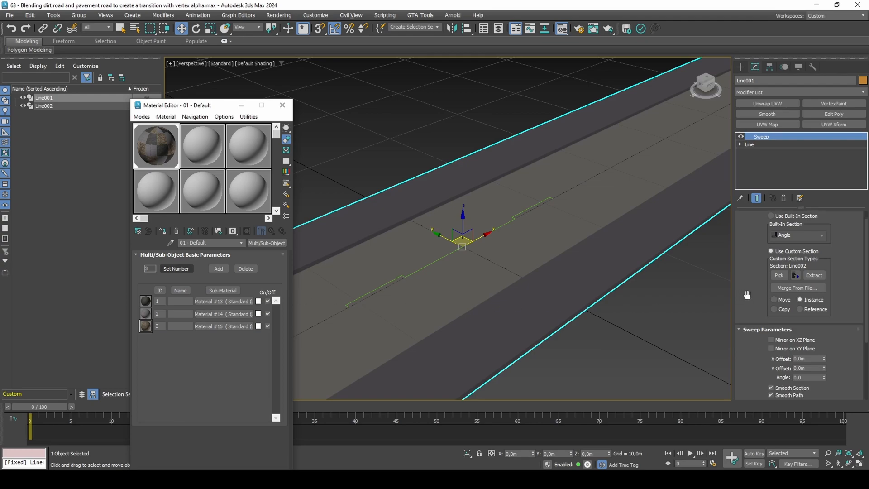
{"action": "left_click", "coordinate": [770, 348]}
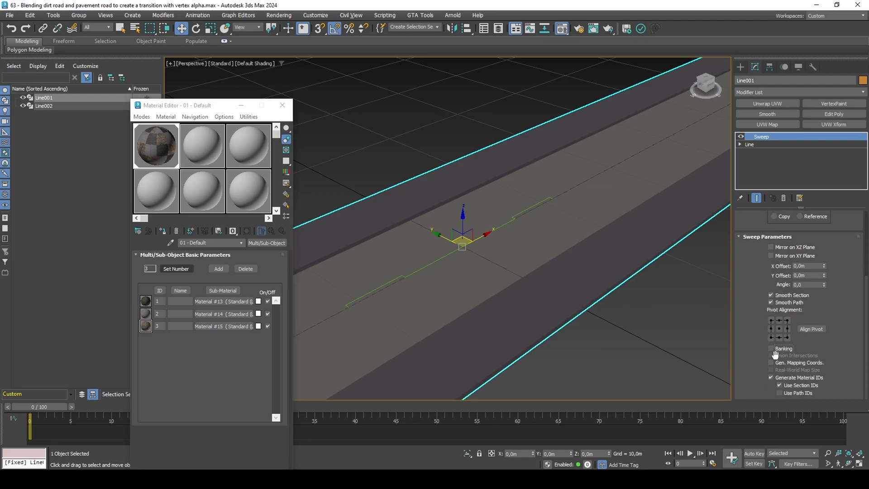
{"action": "left_click", "coordinate": [777, 363]}
Add a UVW Xform modifier to the road and set its U Tile to 4.
{"action": "left_click", "coordinate": [821, 125]}
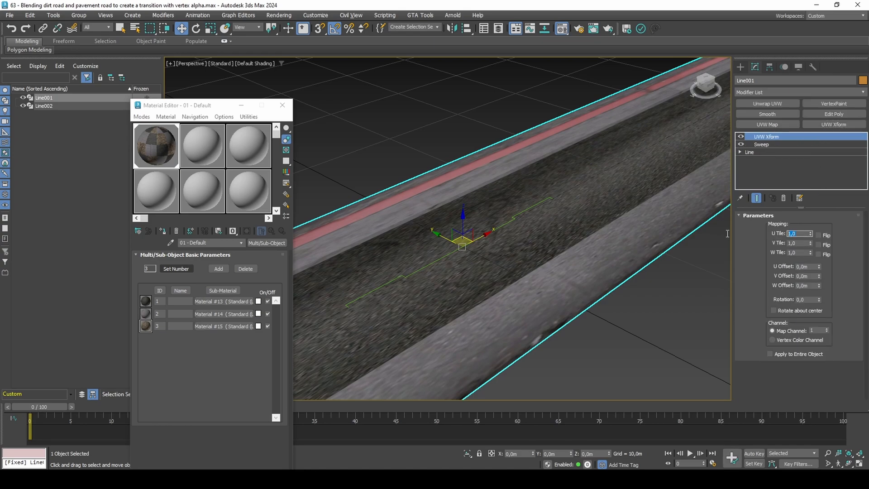
{"action": "type", "text": "4"}
{"action": "key", "text": "Return"}
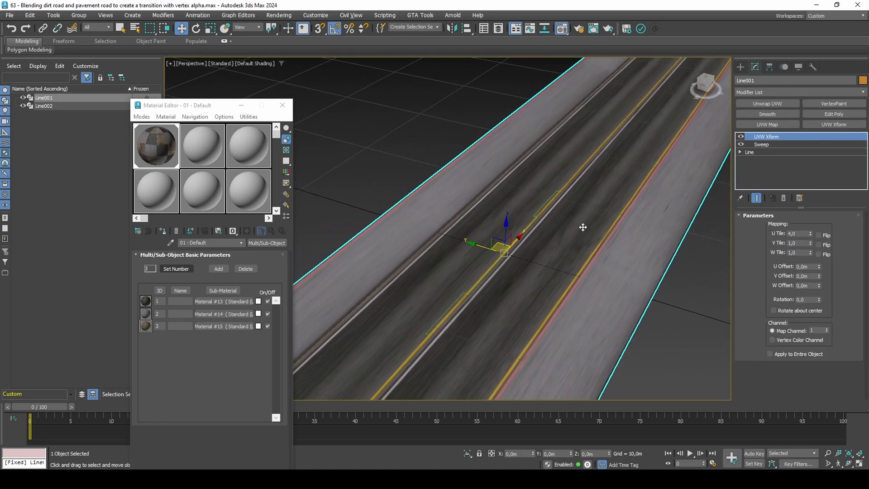
Measure the road's dimensions with the Measure utility.
{"action": "left_click", "coordinate": [813, 67]}
{"action": "left_click", "coordinate": [797, 153]}
{"action": "scroll", "coordinate": [751, 277], "scroll_direction": "down", "scroll_amount": 3}
{"action": "scroll", "coordinate": [751, 277], "scroll_direction": "down", "scroll_amount": 1}
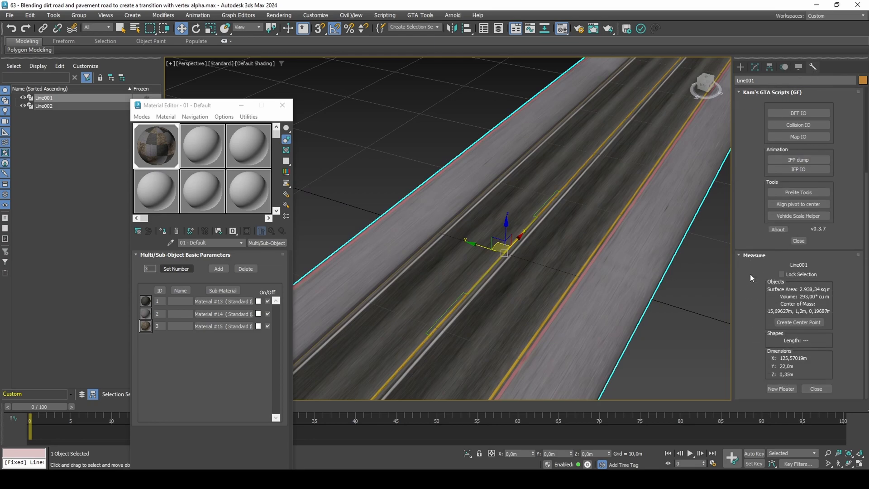
Enter the road's length 125,57019 in the Scripting Listener and copy the number.
{"action": "left_click", "coordinate": [385, 15]}
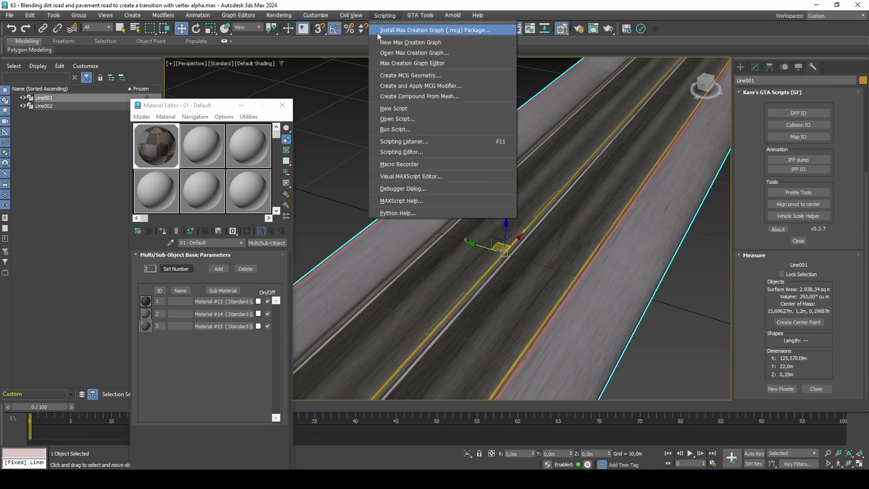
{"action": "left_click", "coordinate": [411, 142]}
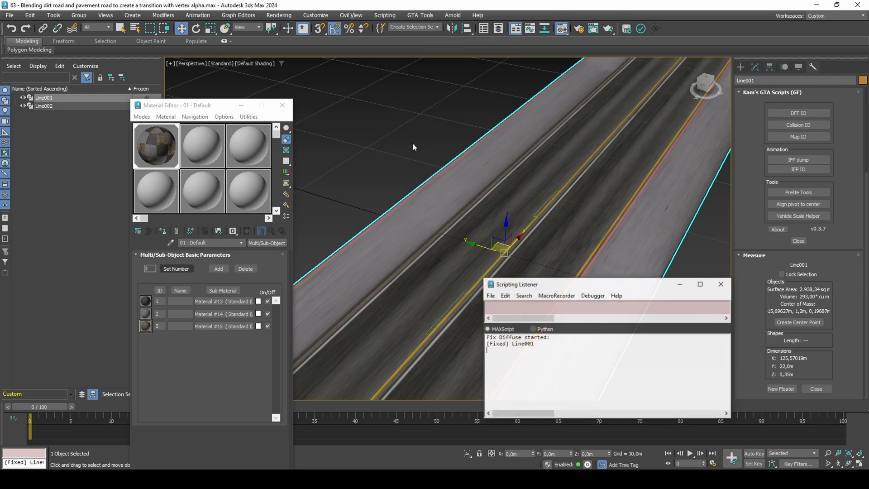
{"action": "type", "text": "125,57019"}
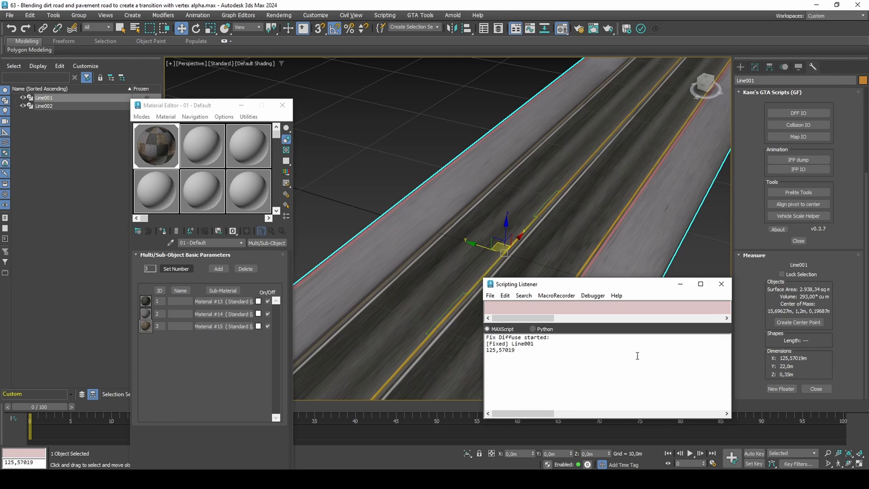
{"action": "left_click_drag", "start_coordinate": [515, 350], "coordinate": [483, 355]}
{"action": "key", "text": "ctrl+c"}
{"action": "left_click", "coordinate": [721, 283]}
Set the V Tile of the road's UVW Xform modifier to the copied value 125,57019.
{"action": "left_click", "coordinate": [756, 68]}
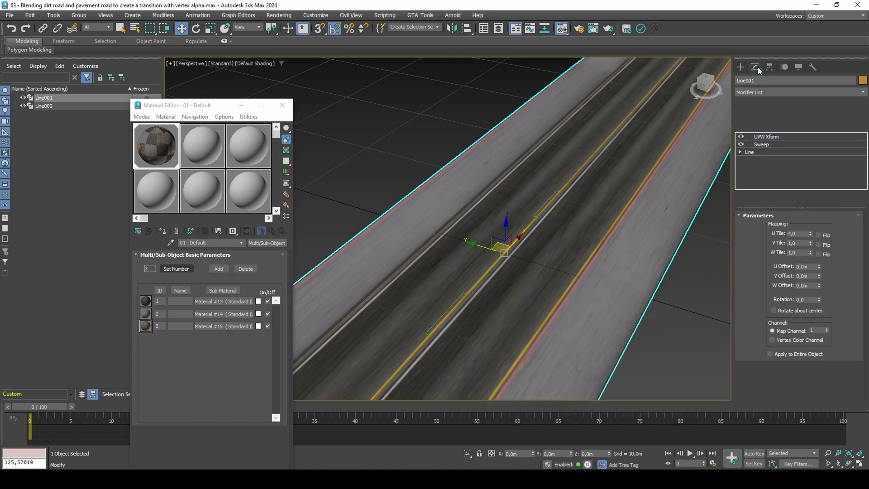
{"action": "double_click", "coordinate": [798, 243]}
{"action": "key", "text": "ctrl+v"}
{"action": "key", "text": "Return"}
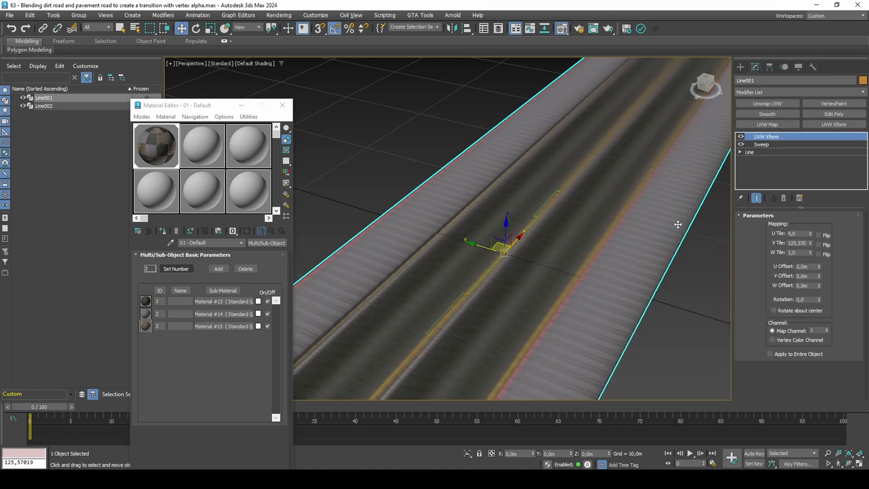
Add a second UVW Xform modifier to the road and set its V Tile to 0,1.
{"action": "left_click", "coordinate": [841, 126]}
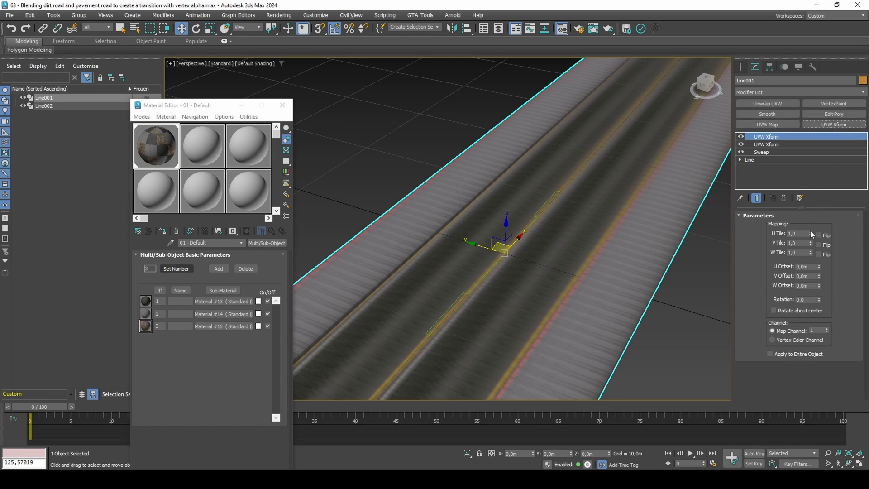
{"action": "double_click", "coordinate": [799, 243]}
{"action": "type", "text": "0,1"}
{"action": "key", "text": "Return"}
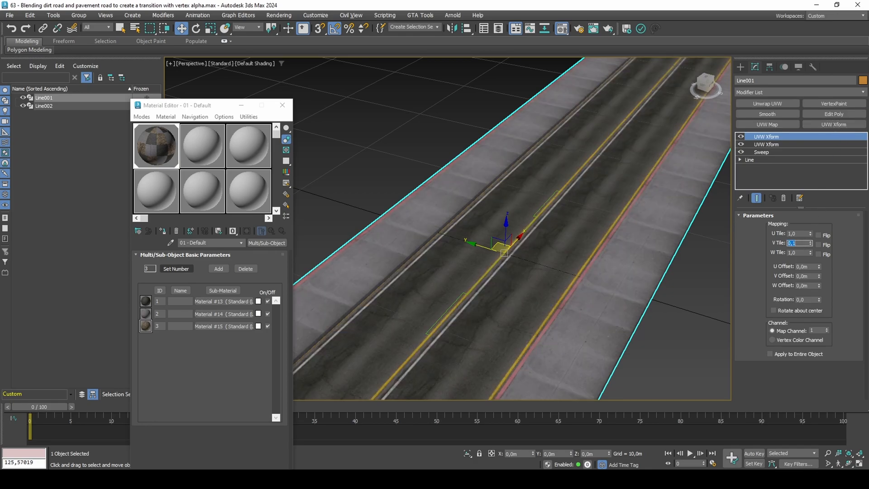
{"action": "scroll", "coordinate": [521, 261], "scroll_direction": "up", "scroll_amount": 4}
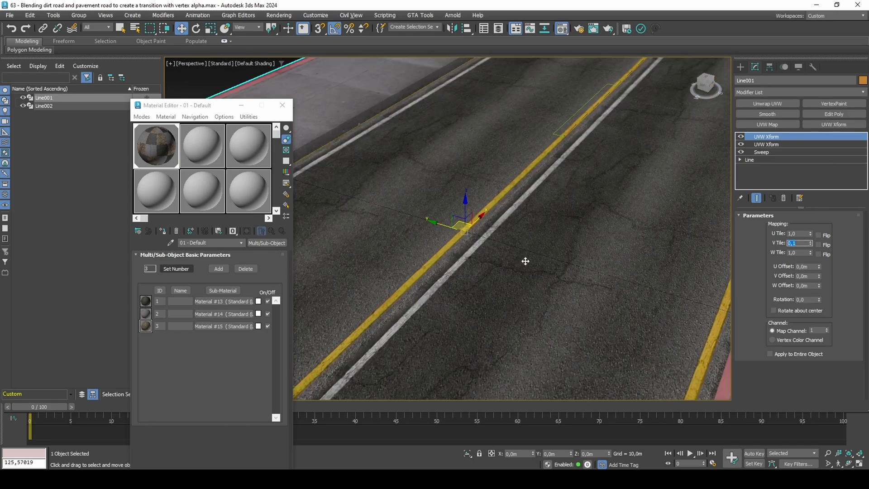
Override the viewport materials with the UV Checker and inspect the checker proportions on the road surface up close.
{"action": "left_click", "coordinate": [220, 64]}
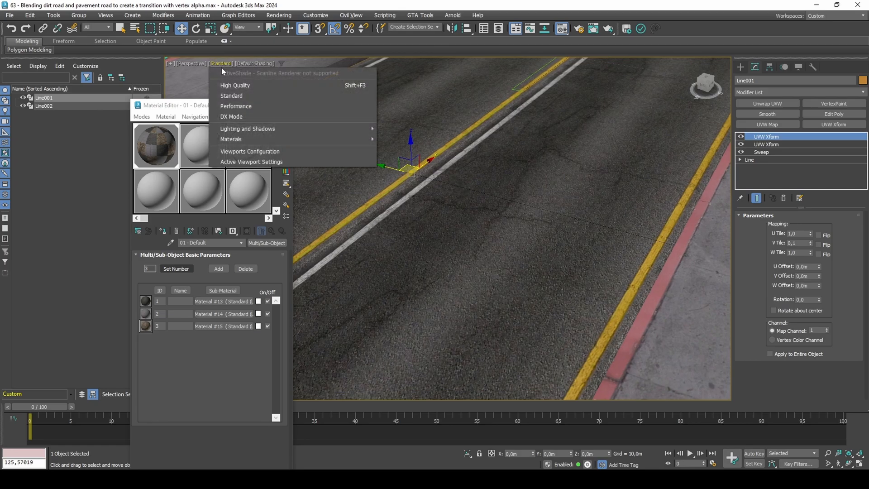
{"action": "mouse_move", "coordinate": [336, 139]}
{"action": "left_click", "coordinate": [421, 205]}
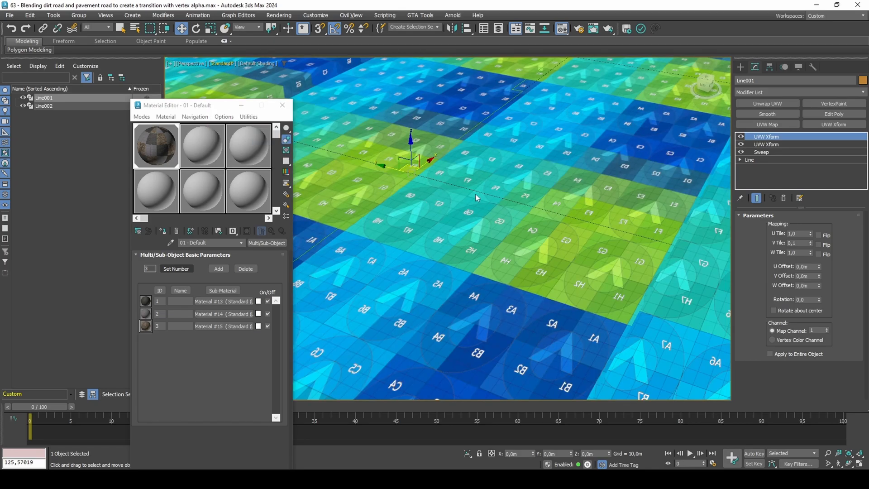
{"action": "scroll", "coordinate": [468, 193], "scroll_direction": "up", "scroll_amount": 5}
{"action": "scroll", "coordinate": [496, 236], "scroll_direction": "up", "scroll_amount": 5}
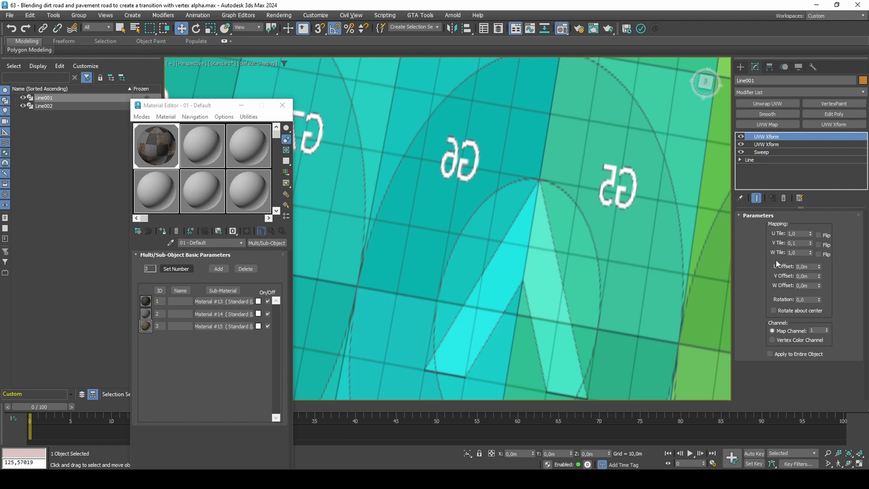
Try V Tile values of 0,15, 0,2 and 0,16 in the upper UVW Xform against the checker pattern.
{"action": "type", "text": "5"}
{"action": "key", "text": "Return"}
{"action": "scroll", "coordinate": [552, 255], "scroll_direction": "up", "scroll_amount": 3}
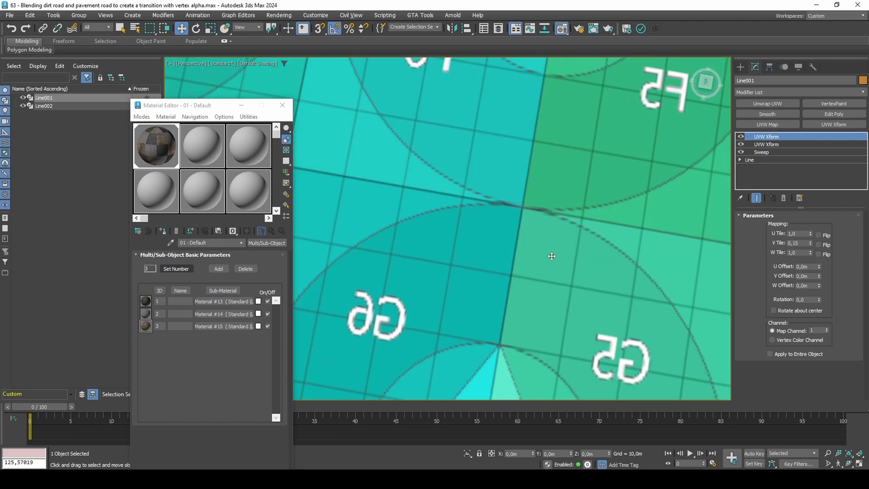
{"action": "double_click", "coordinate": [804, 242]}
{"action": "type", "text": "2"}
{"action": "key", "text": "Return"}
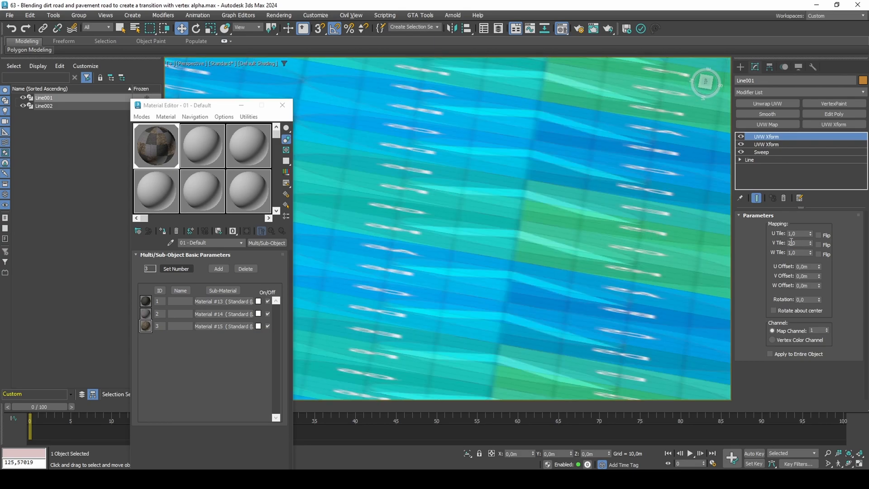
{"action": "type", "text": "0,2"}
{"action": "key", "text": "Return"}
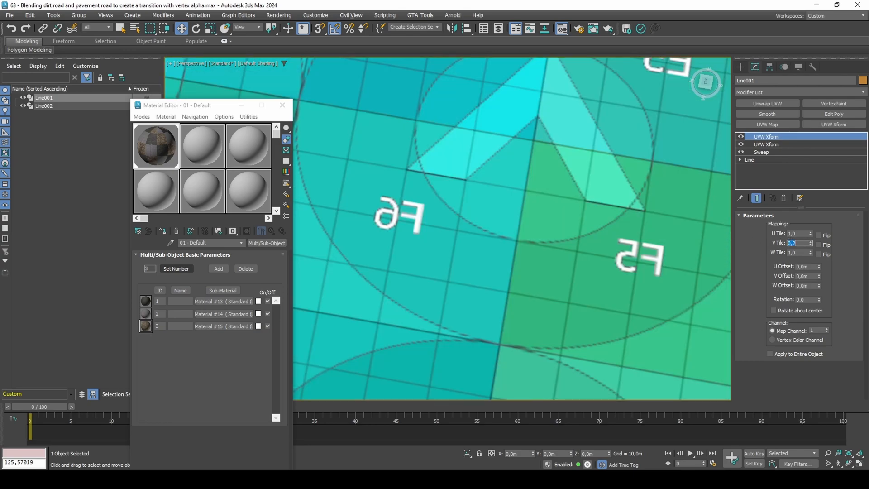
{"action": "type", "text": "0,16"}
{"action": "key", "text": "Return"}
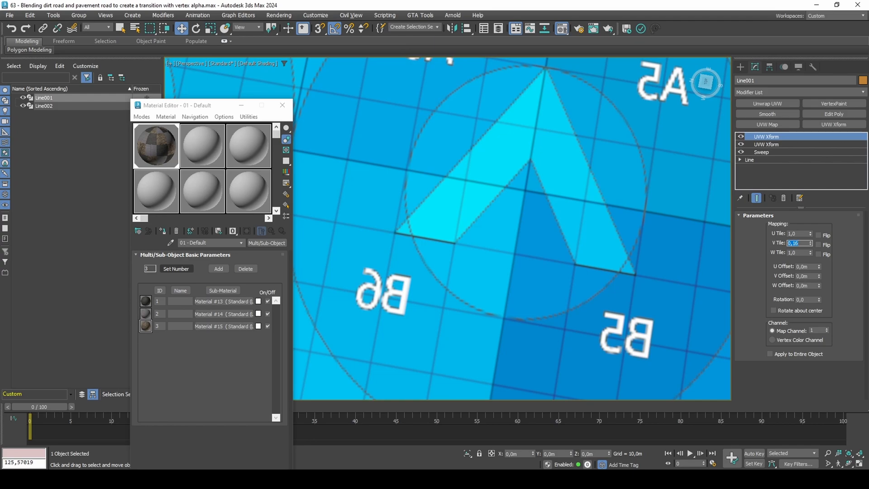
{"action": "type", "text": "0,15"}
{"action": "key", "text": "Return"}
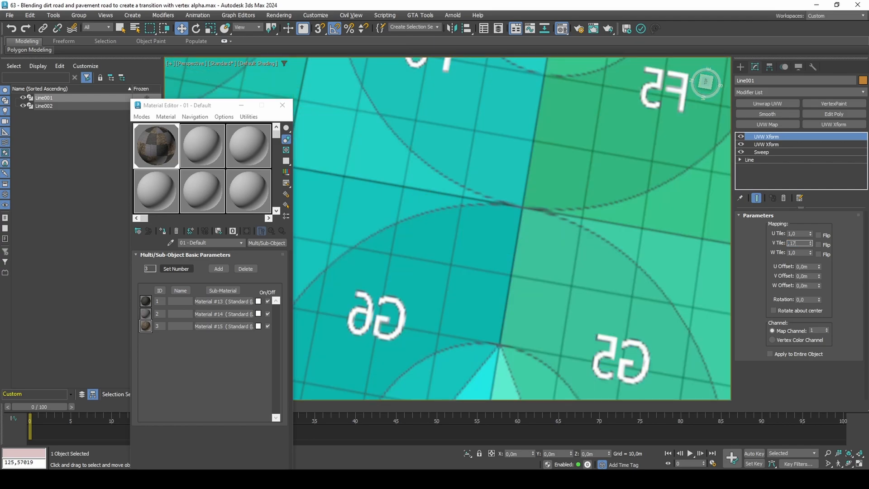
Set the upper UVW Xform's V Tile to 0,17.
{"action": "key", "text": "Return"}
{"action": "scroll", "coordinate": [431, 147], "scroll_direction": "down", "scroll_amount": 5}
{"action": "middle_click_drag", "start_coordinate": [339, 89], "coordinate": [491, 188]}
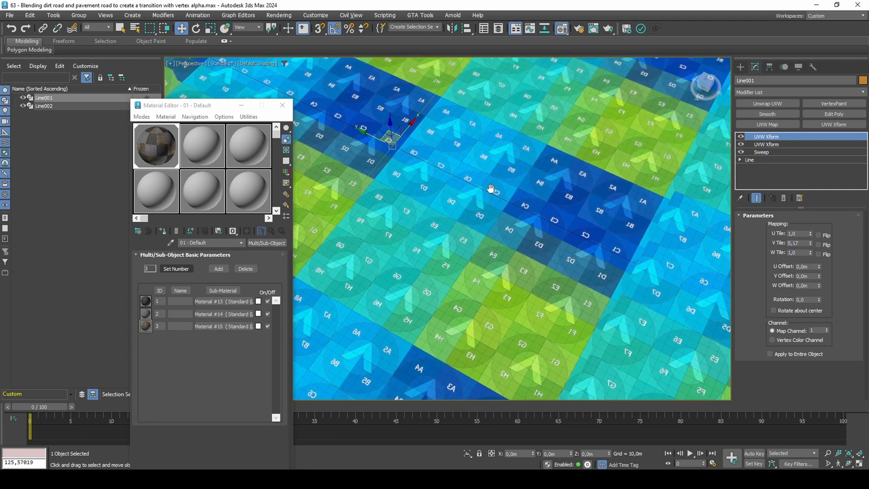
Turn off the viewport's UV Checker material override and review the textured road.
{"action": "left_click", "coordinate": [229, 64]}
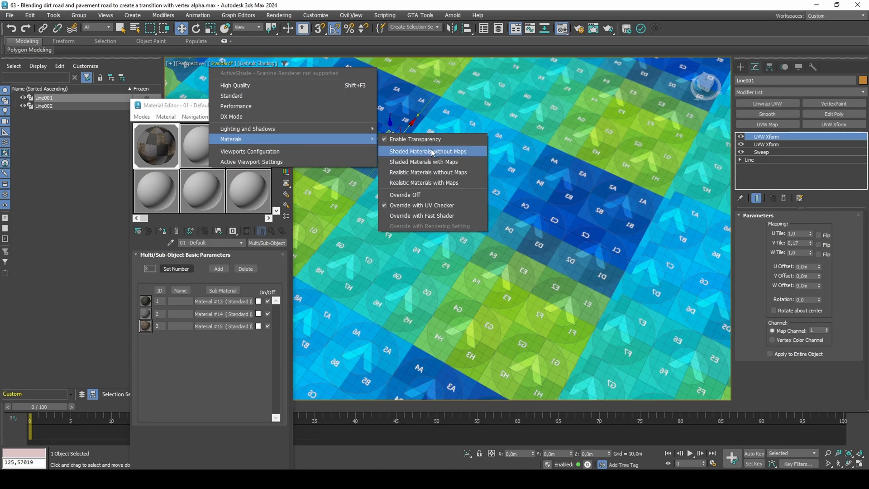
{"action": "left_click", "coordinate": [432, 196]}
{"action": "scroll", "coordinate": [539, 229], "scroll_direction": "down", "scroll_amount": 6}
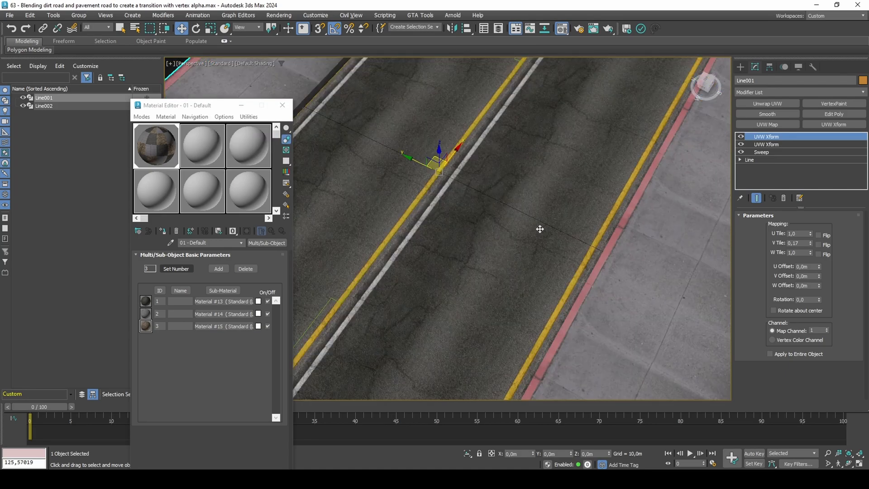
{"action": "middle_click_drag", "start_coordinate": [537, 223], "coordinate": [527, 227]}
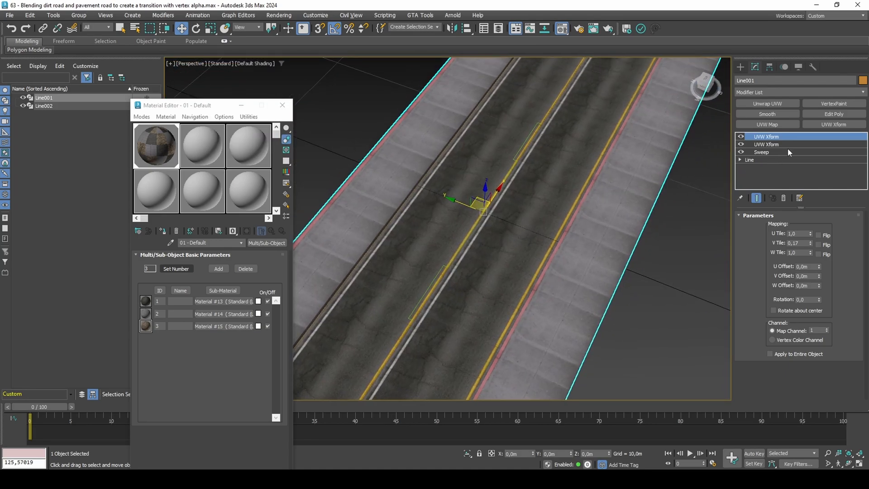
Add an Edit Poly modifier to the road and select the lane and curb polygons with reversed textures.
{"action": "left_click", "coordinate": [832, 116]}
{"action": "key", "text": "4"}
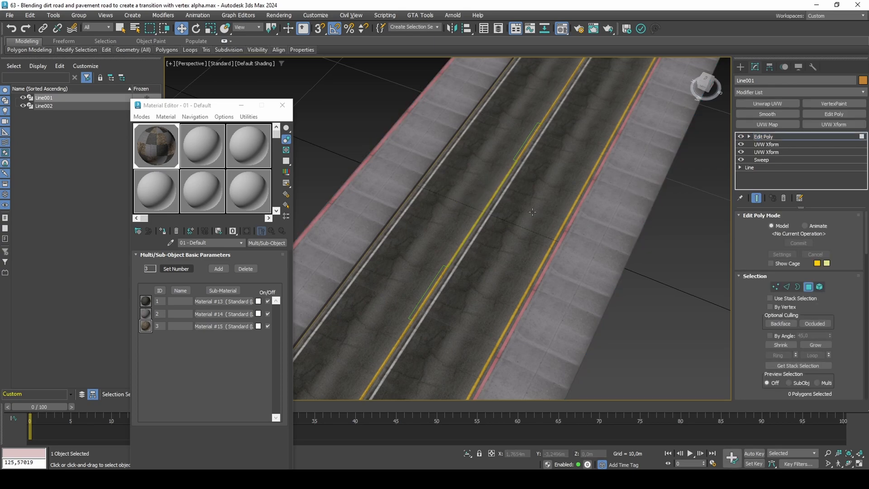
{"action": "left_click", "coordinate": [530, 212]}
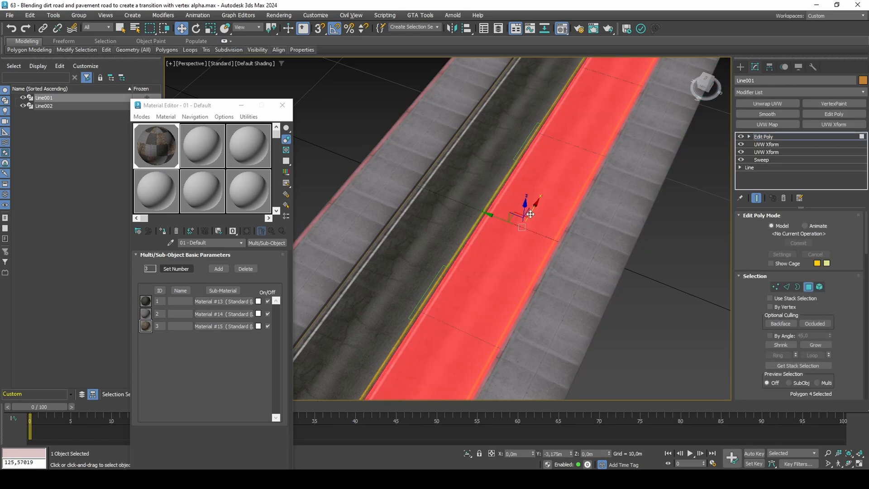
{"action": "left_click_drag", "start_coordinate": [427, 194], "coordinate": [427, 194], "text": "ctrl"}
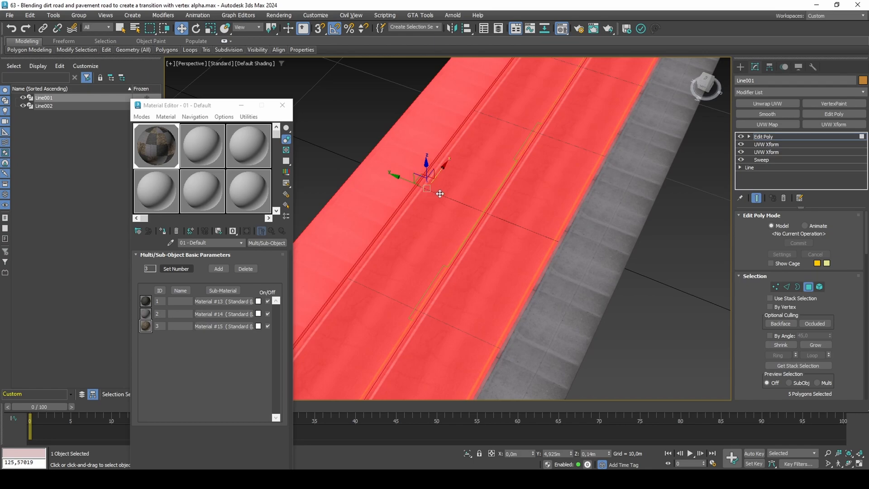
{"action": "key", "text": "F2"}
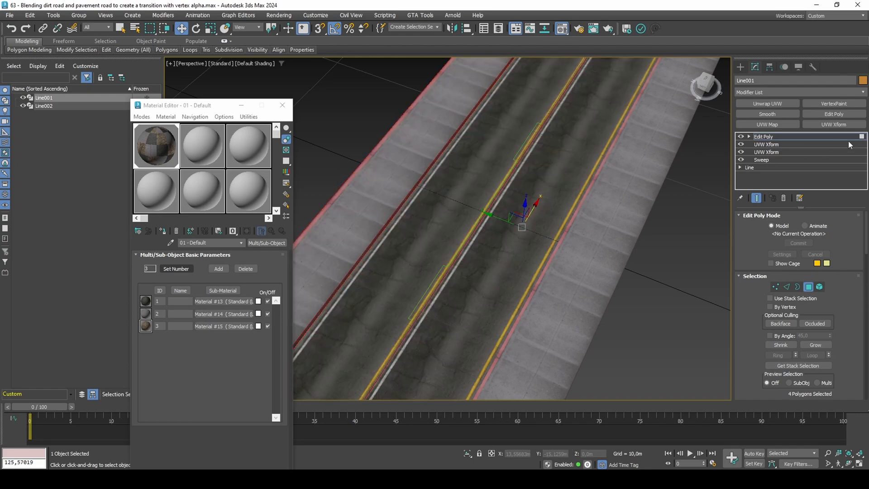
Flip the selected polygons' mapping in U with another UVW Xform modifier, and close the Material Editor.
{"action": "left_click", "coordinate": [862, 126]}
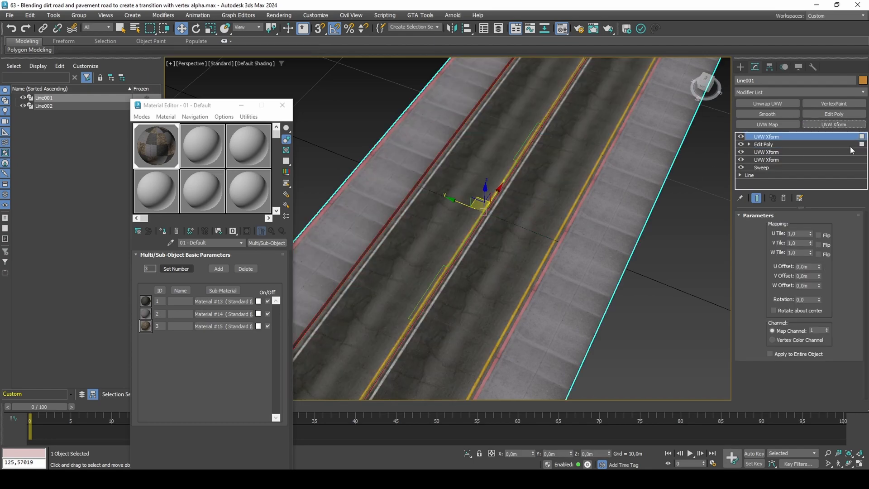
{"action": "left_click", "coordinate": [819, 234]}
{"action": "middle_click_drag", "start_coordinate": [587, 164], "coordinate": [556, 207]}
{"action": "scroll", "coordinate": [530, 240], "scroll_direction": "down", "scroll_amount": 4}
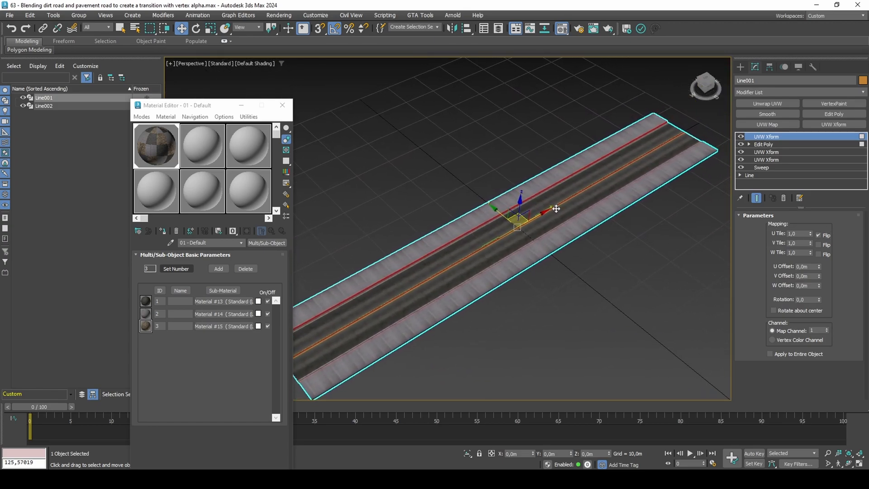
{"action": "left_click", "coordinate": [283, 105]}
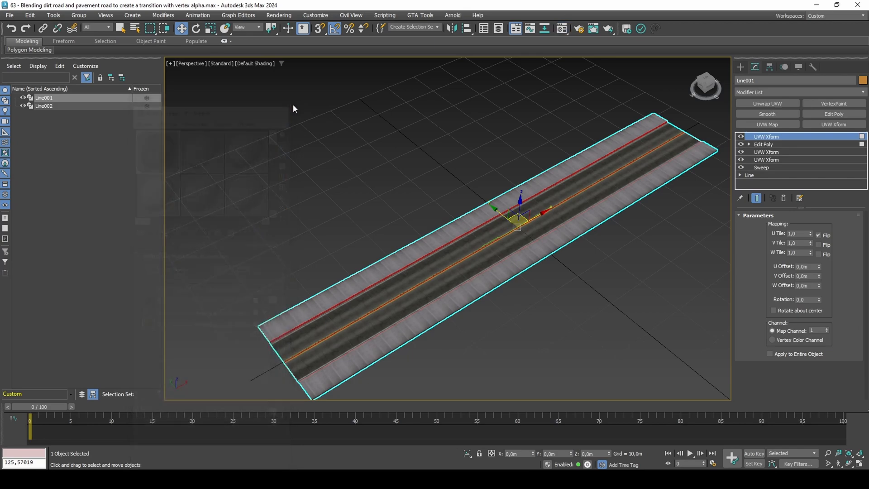
Add an Edit Poly modifier on top and insert a SwiftLoop across the road near its far end.
{"action": "left_click", "coordinate": [833, 115]}
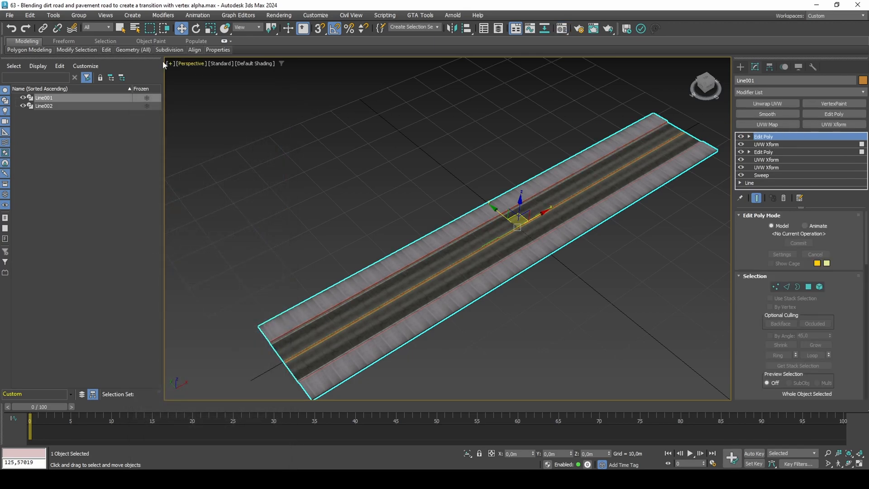
{"action": "mouse_move", "coordinate": [109, 51]}
{"action": "left_click", "coordinate": [181, 72]}
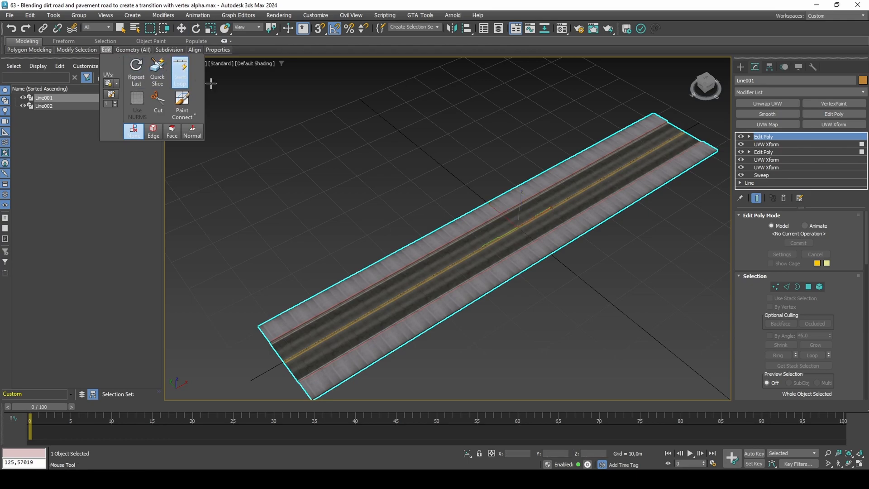
{"action": "key", "text": "2"}
{"action": "double_click", "coordinate": [599, 185]}
{"action": "key", "text": "w"}
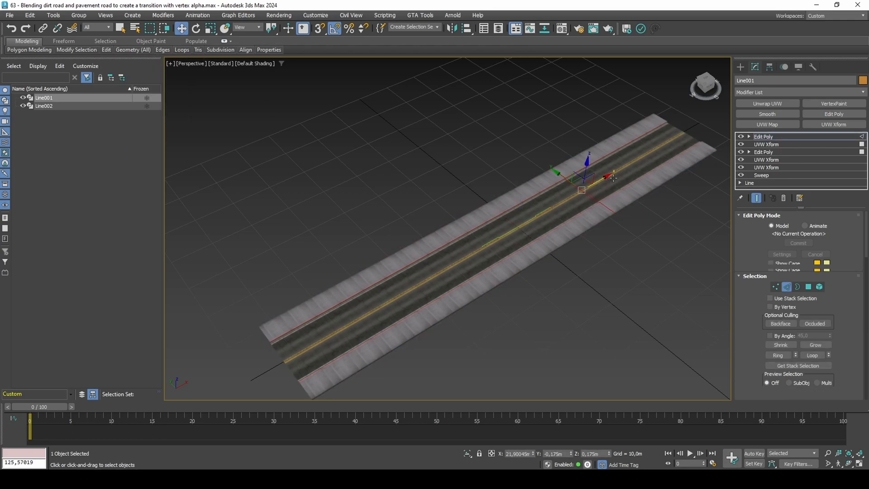
Select the two lane polygons beyond the new loop and assign them material ID 3 for the dirt texture.
{"action": "key", "text": "4"}
{"action": "left_click", "coordinate": [607, 167]}
{"action": "scroll", "coordinate": [737, 297], "scroll_direction": "down", "scroll_amount": 5}
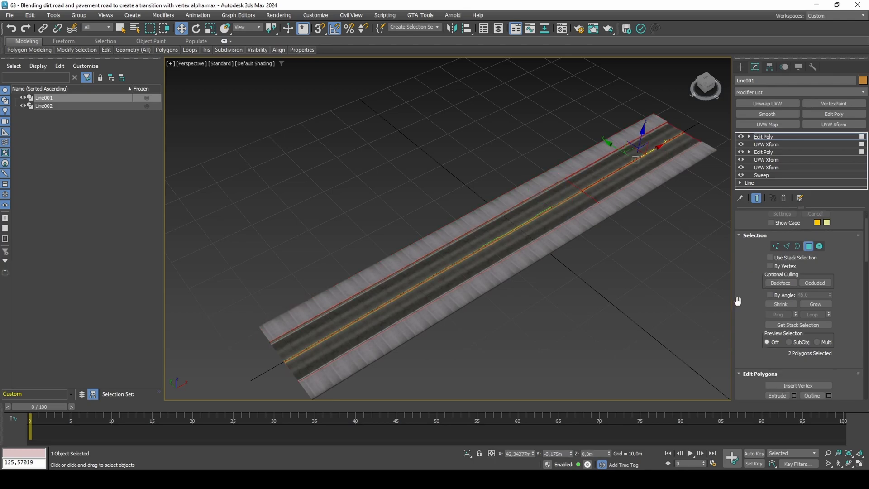
{"action": "double_click", "coordinate": [813, 320]}
{"action": "type", "text": "3"}
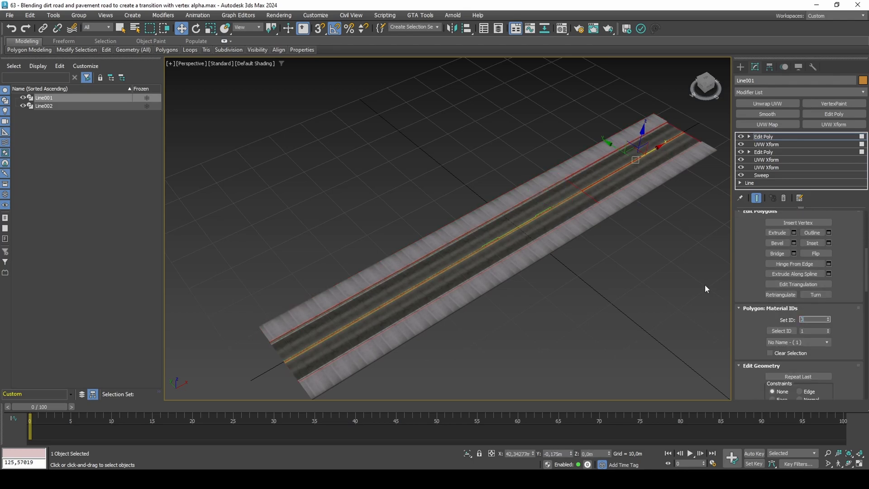
{"action": "key", "text": "Return"}
{"action": "key", "text": "4"}
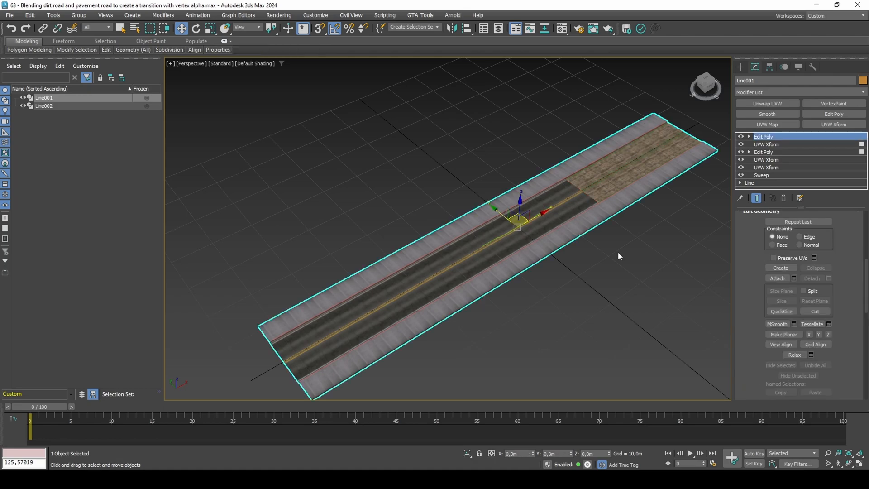
Clone the road as an independent copy named "blend layer".
{"action": "right_click", "coordinate": [591, 208]}
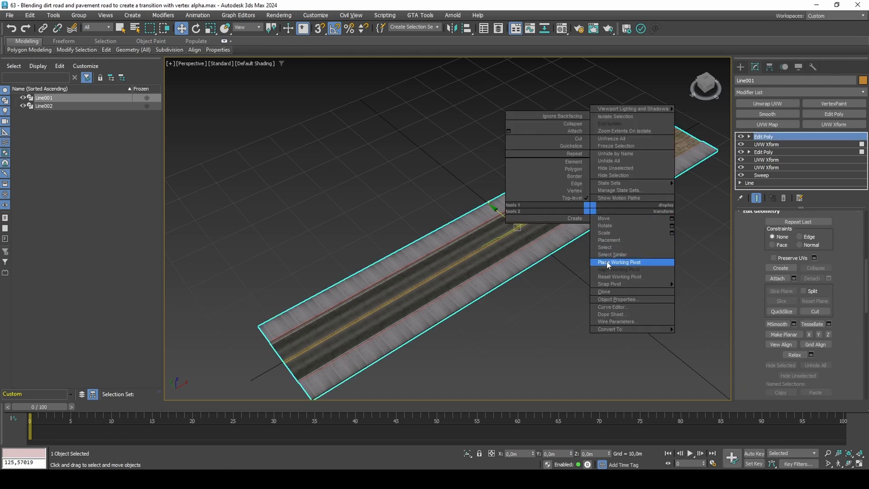
{"action": "left_click", "coordinate": [607, 292]}
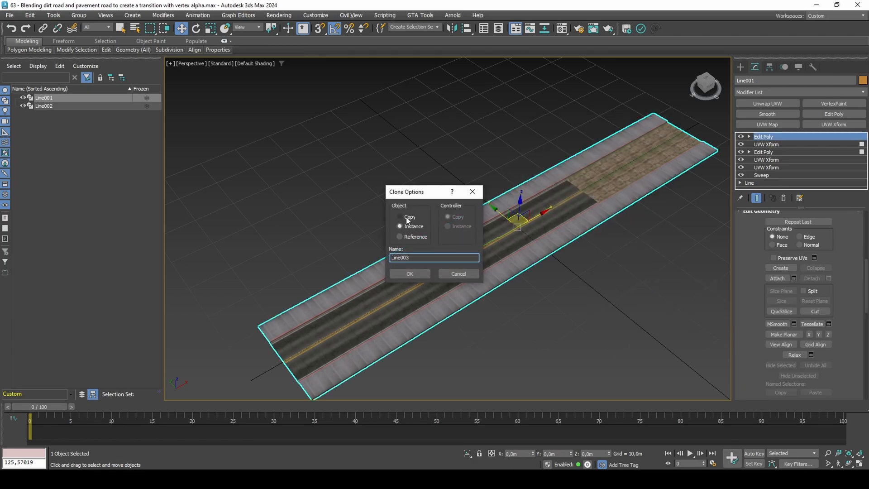
{"action": "double_click", "coordinate": [412, 258]}
{"action": "type", "text": "blend layer"}
{"action": "key", "text": "Return"}
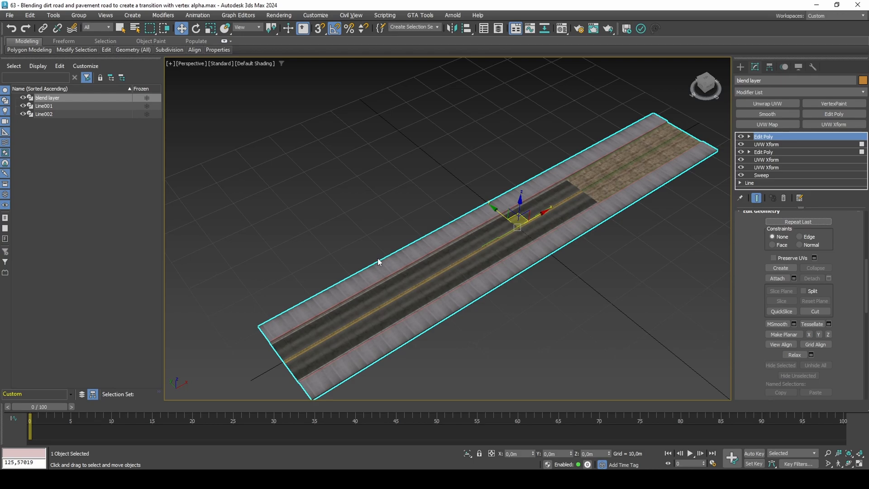
Delete all polygons of the blend layer except the lane polygons of the pavement and dirt sections.
{"action": "key", "text": "4"}
{"action": "key", "text": "F2"}
{"action": "left_click", "coordinate": [587, 200], "text": "ctrl"}
{"action": "left_click", "coordinate": [572, 197], "text": "ctrl"}
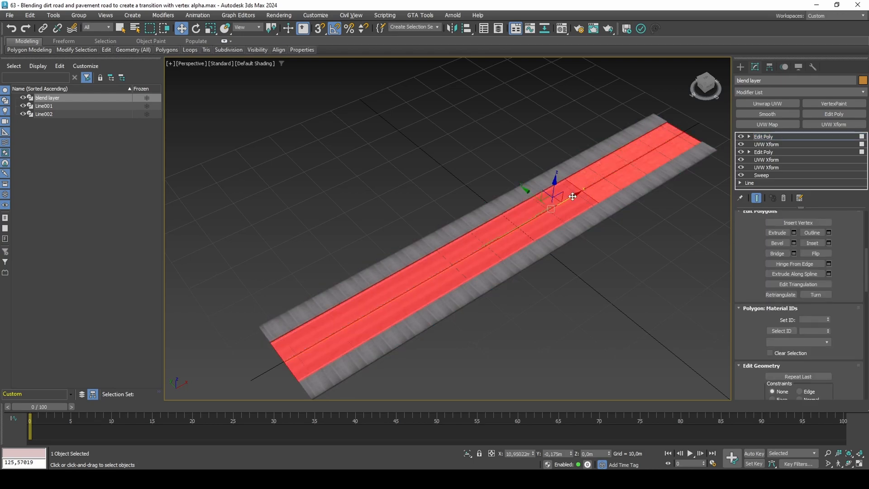
{"action": "key", "text": "ctrl+i"}
{"action": "key", "text": "Delete"}
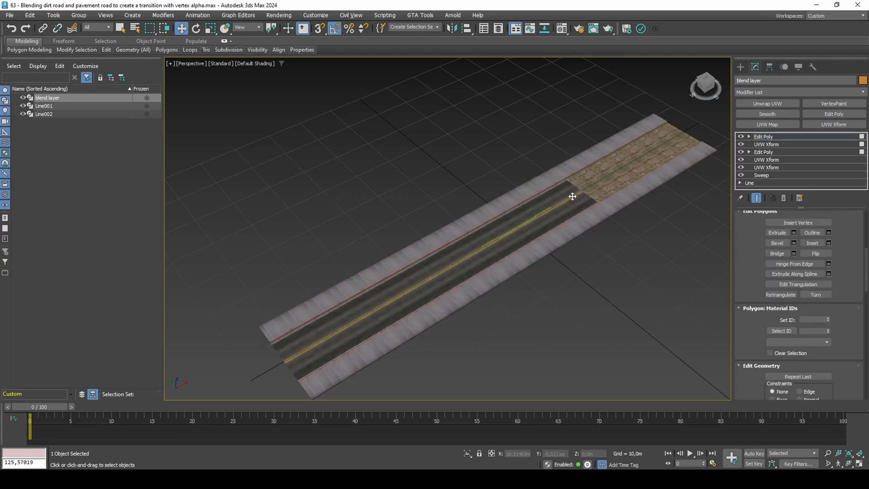
{"action": "key", "text": "4"}
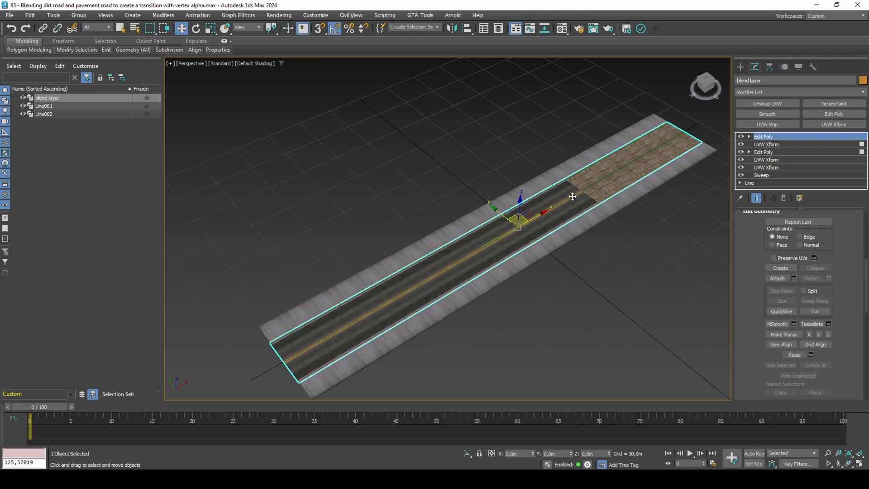
Insert three SwiftLoops across the blend layer's pavement lanes, two near the transition's start and one just before the dirt section.
{"action": "key", "text": "F4"}
{"action": "scroll", "coordinate": [572, 197], "scroll_direction": "up", "scroll_amount": 2}
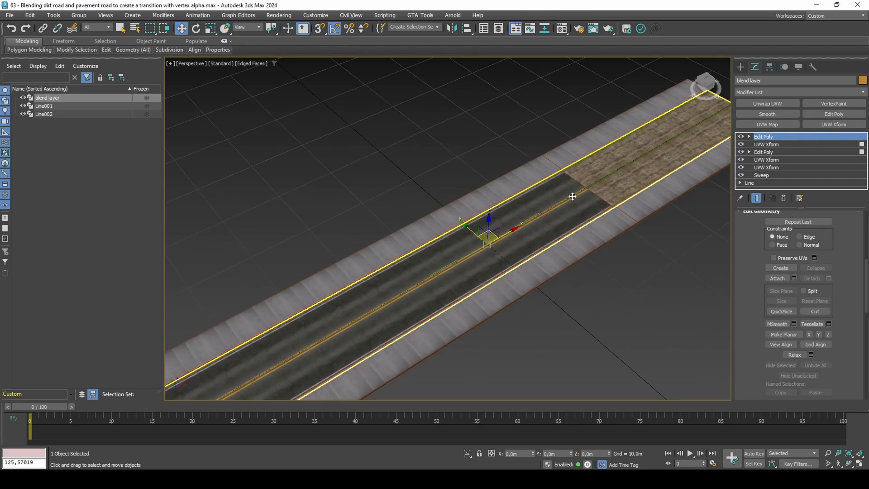
{"action": "mouse_move", "coordinate": [106, 49]}
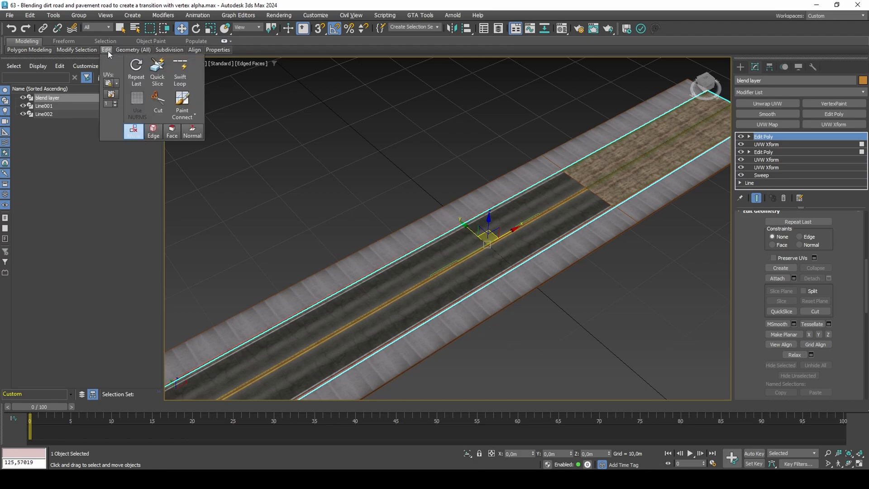
{"action": "left_click", "coordinate": [180, 70]}
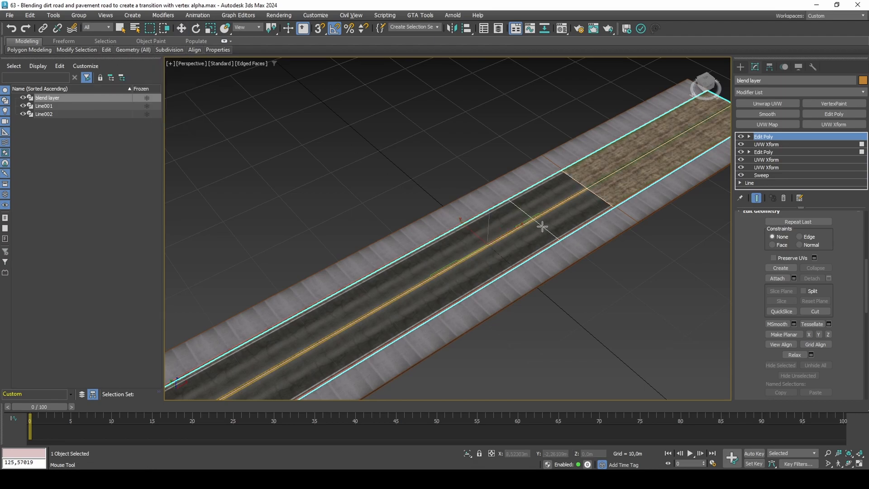
{"action": "scroll", "coordinate": [557, 220], "scroll_direction": "up", "scroll_amount": 2}
{"action": "middle_click_drag", "start_coordinate": [541, 222], "coordinate": [482, 252]}
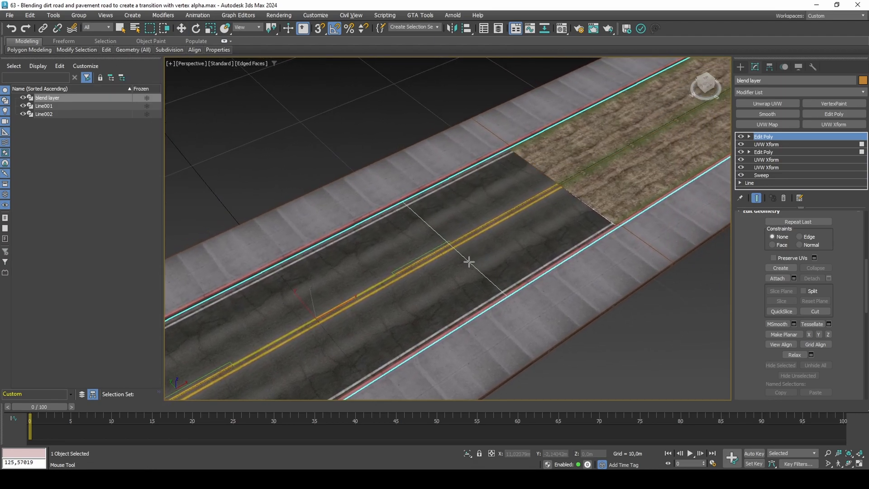
{"action": "scroll", "coordinate": [449, 257], "scroll_direction": "down", "scroll_amount": 1}
{"action": "left_click", "coordinate": [449, 258]}
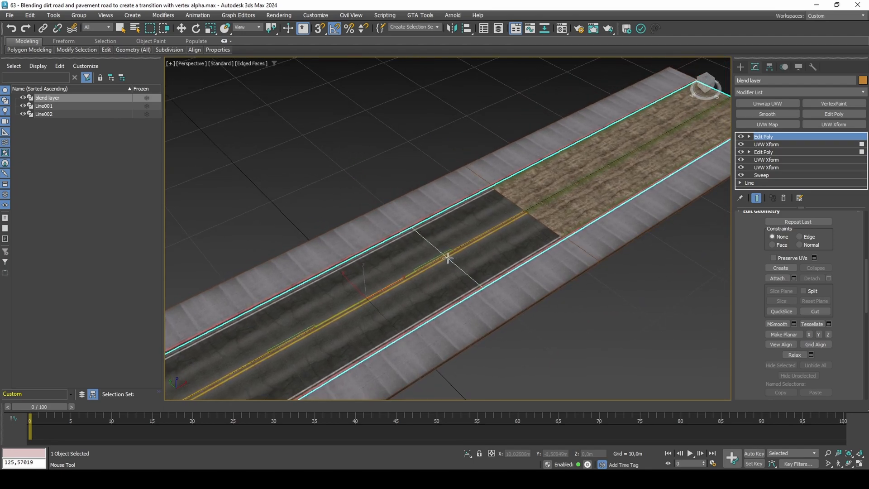
{"action": "left_click", "coordinate": [519, 218]}
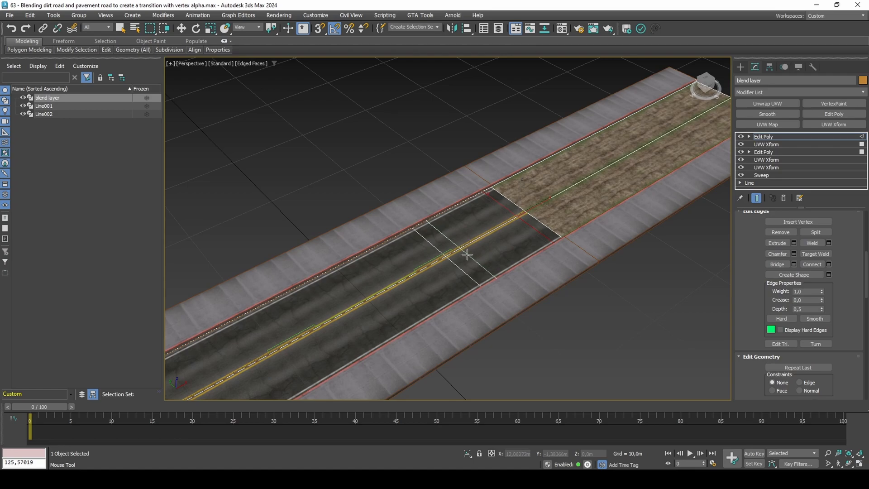
{"action": "left_click", "coordinate": [467, 253]}
{"action": "key", "text": "w"}
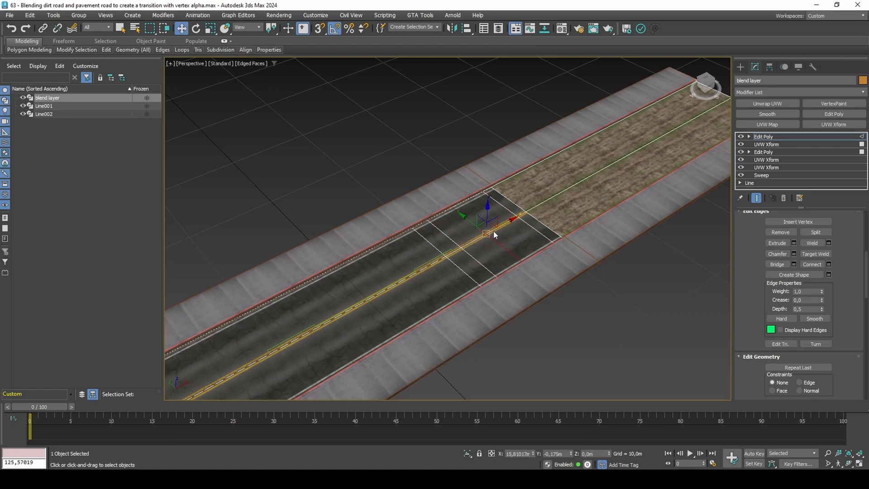
Connect the crosswise edges at the start of the transition with 1 segment to divide each lane lengthwise.
{"action": "left_click_drag", "start_coordinate": [487, 236], "coordinate": [506, 270]}
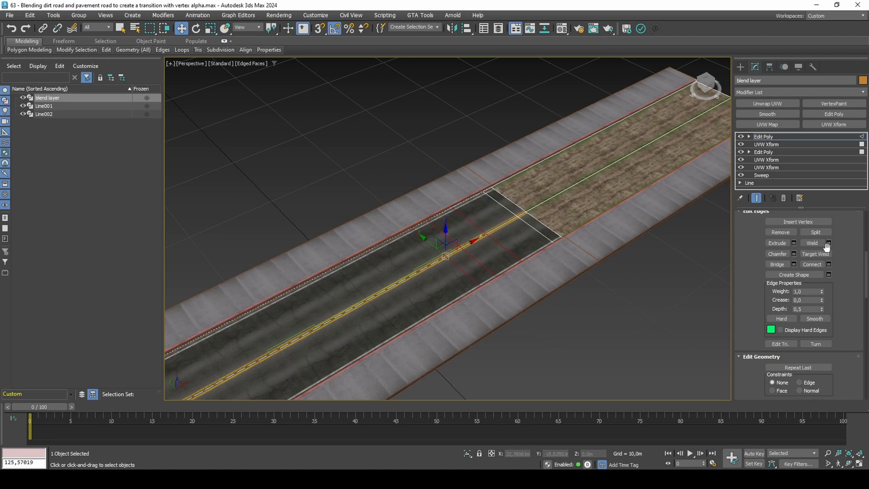
{"action": "left_click", "coordinate": [829, 264]}
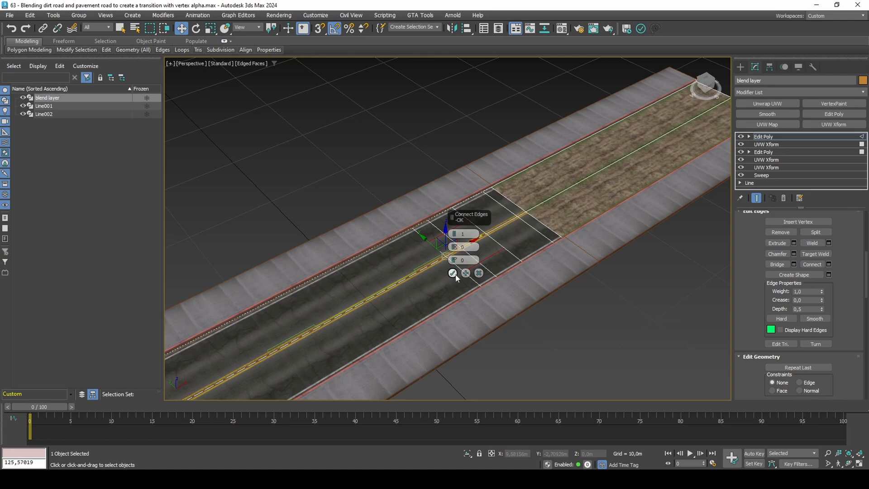
{"action": "left_click", "coordinate": [454, 274]}
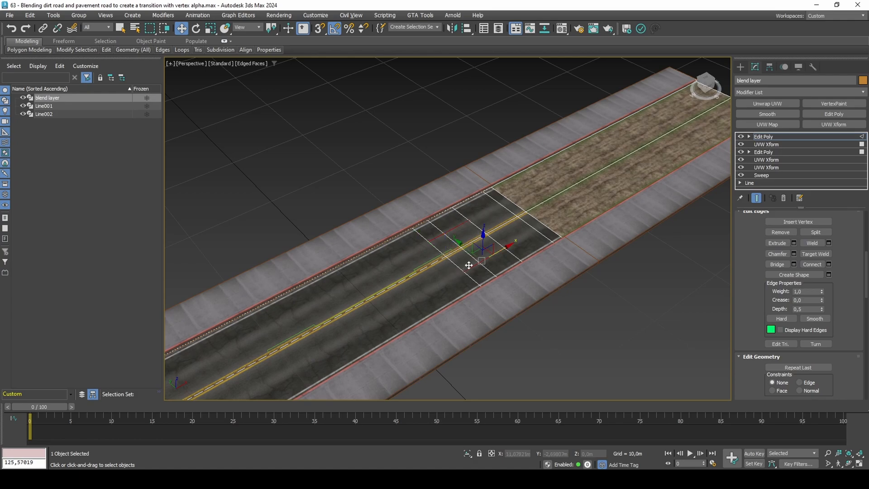
Delete the two long pavement polygons of the blend layer that lie before the first transition loop.
{"action": "key", "text": "4"}
{"action": "key", "text": "ctrl+a"}
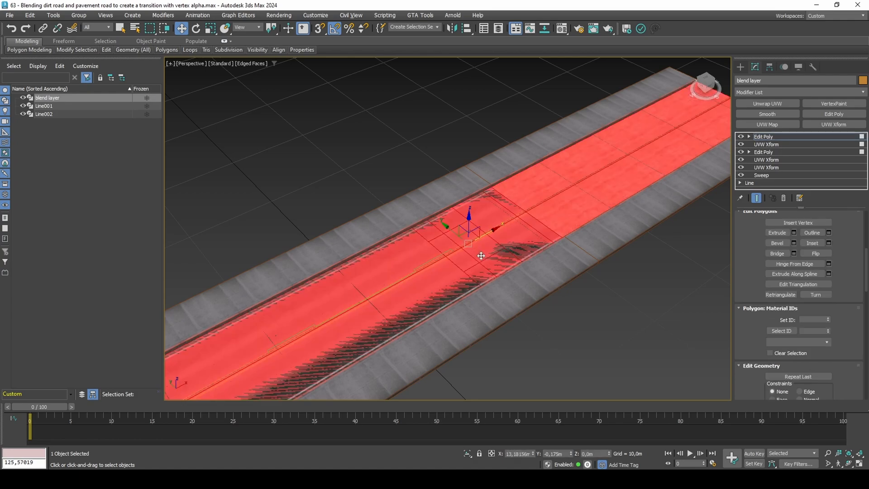
{"action": "left_click", "coordinate": [434, 272]}
{"action": "left_click", "coordinate": [421, 260], "text": "ctrl"}
{"action": "key", "text": "Delete"}
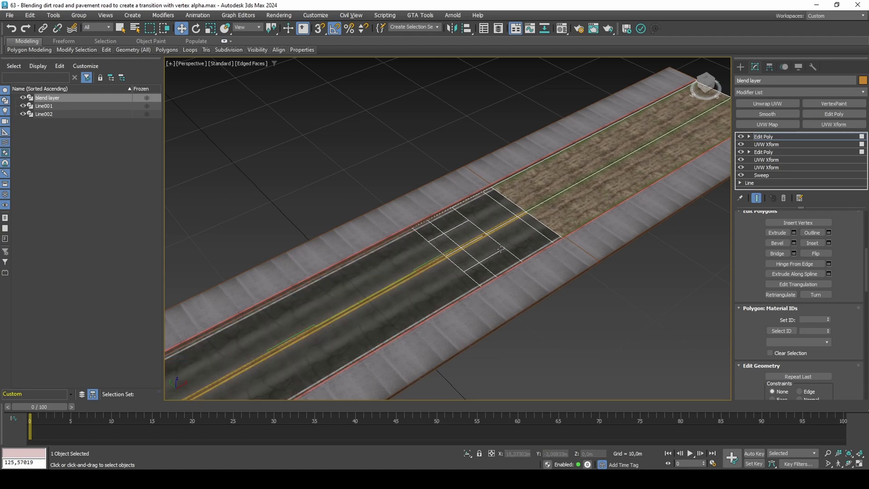
Assign the dirt texture's material ID to all remaining polygons of the blend layer.
{"action": "key", "text": "ctrl+a"}
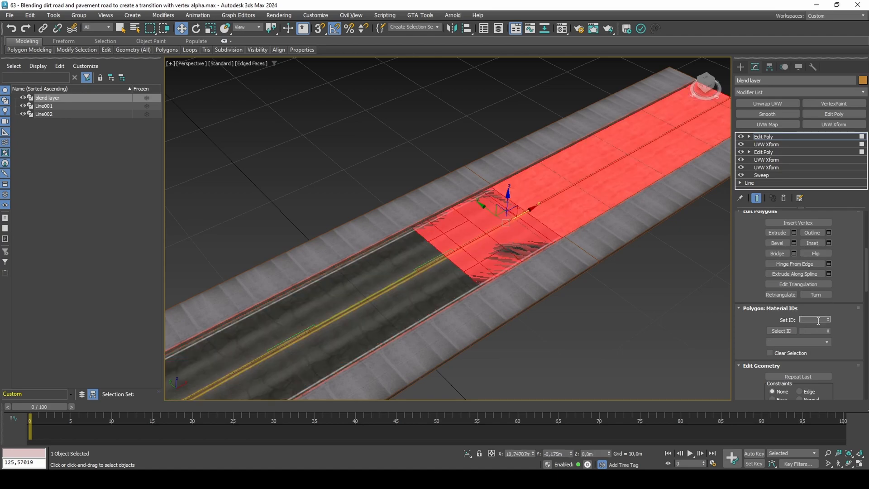
{"action": "left_click", "coordinate": [447, 280]}
{"action": "key", "text": "4"}
{"action": "left_click", "coordinate": [834, 103]}
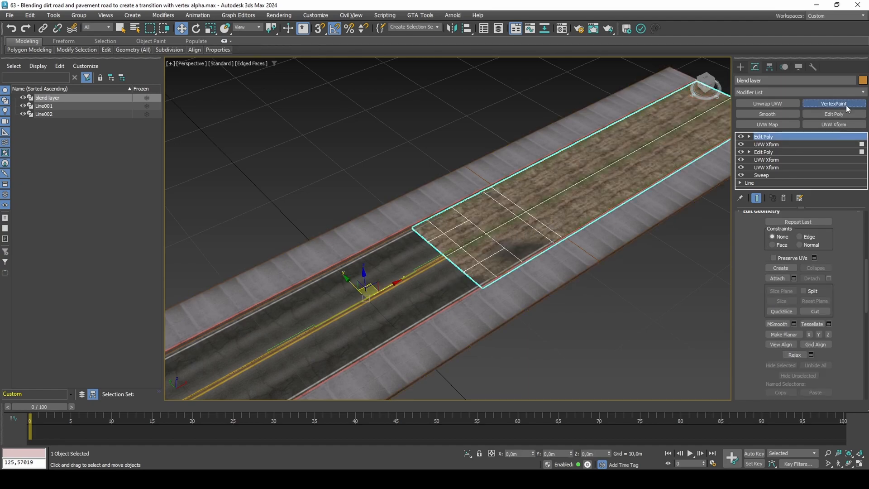
{"action": "left_click", "coordinate": [25, 72]}
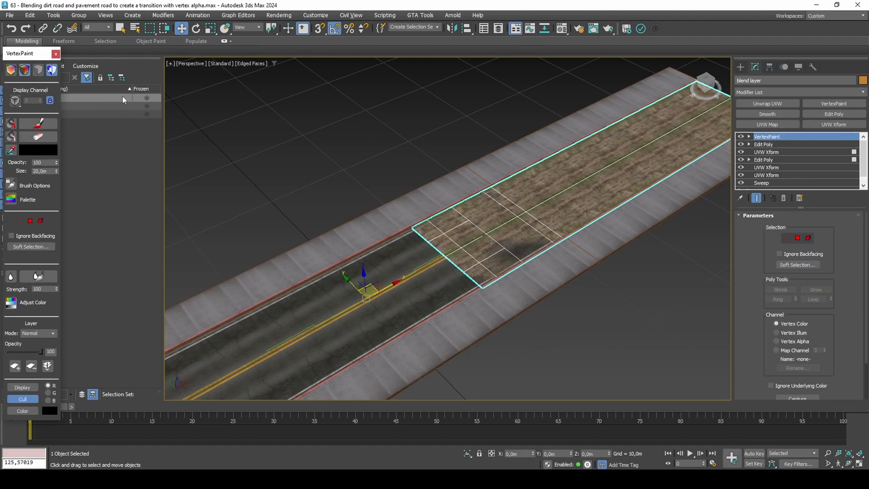
{"action": "left_click", "coordinate": [809, 352]}
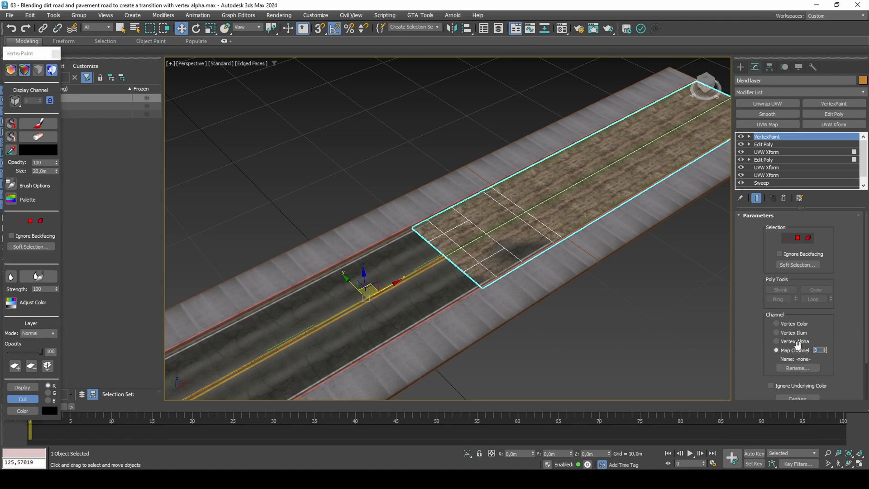
{"action": "key", "text": "Return"}
{"action": "scroll", "coordinate": [507, 212], "scroll_direction": "up", "scroll_amount": 2}
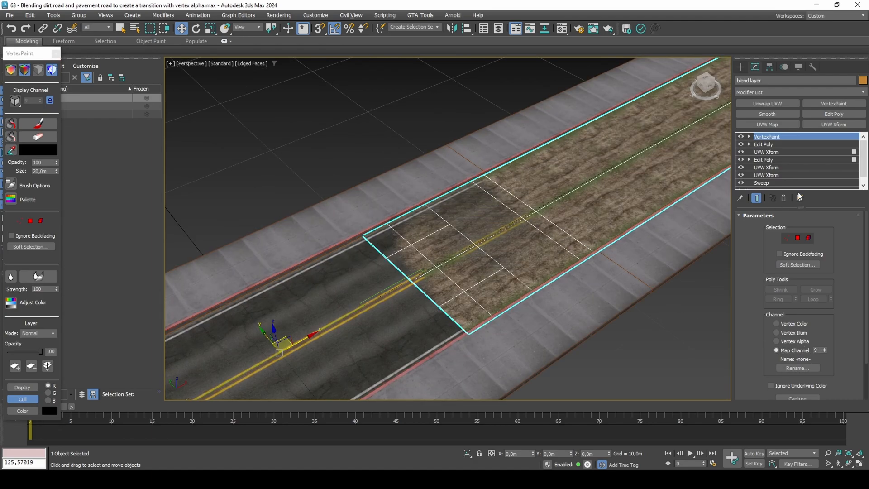
{"action": "left_click", "coordinate": [784, 198]}
Delete the blend layer's two polygons over the dirt section, keeping only the transition patch.
{"action": "middle_click_drag", "start_coordinate": [634, 206], "coordinate": [611, 217]}
{"action": "key", "text": "4"}
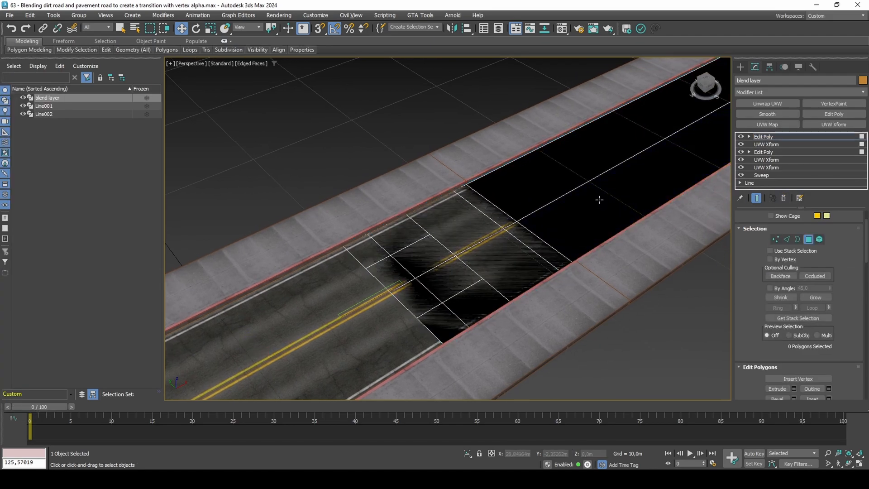
{"action": "left_click", "coordinate": [600, 199]}
{"action": "left_click", "coordinate": [581, 173], "text": "ctrl"}
{"action": "key", "text": "Delete"}
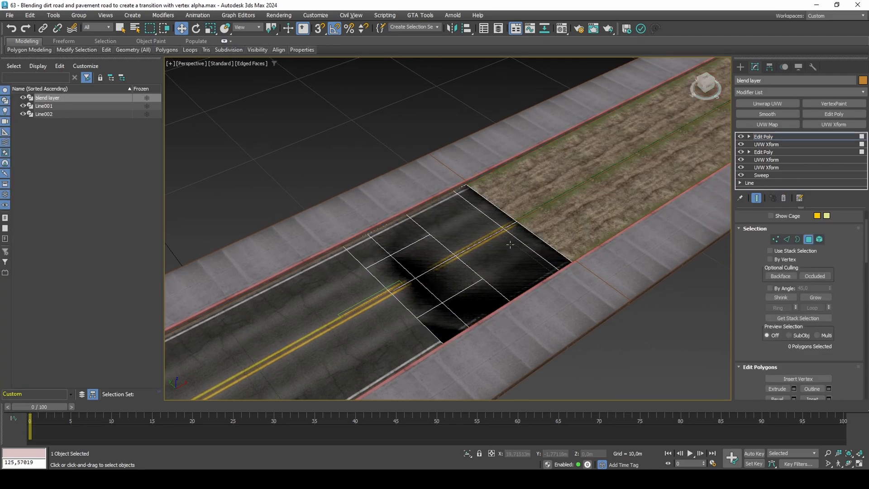
{"action": "key", "text": "4"}
Add a VertexPaint modifier to the transition patch and set its channel to Map Channel 9.
{"action": "left_click", "coordinate": [833, 104]}
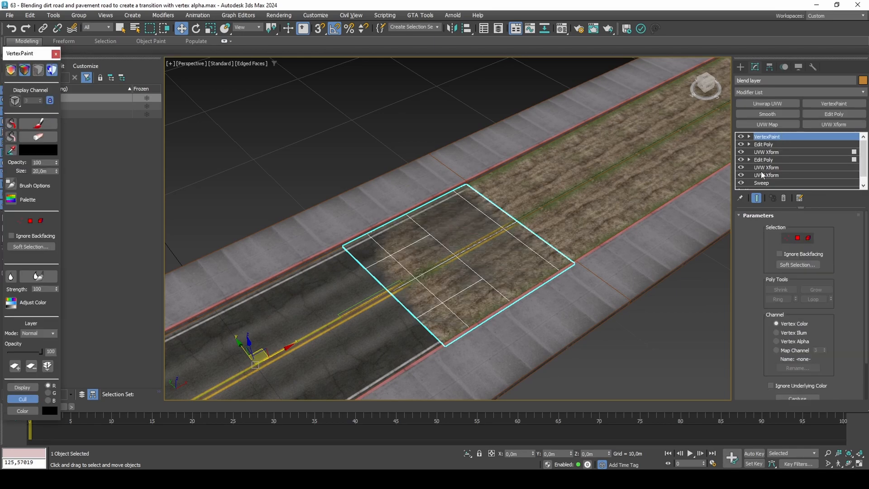
{"action": "left_click", "coordinate": [807, 351]}
{"action": "double_click", "coordinate": [818, 350]}
{"action": "type", "text": "9"}
{"action": "key", "text": "Return"}
Select the row of vertices along the patch's pavement-side edge and fill them with black.
{"action": "middle_click_drag", "start_coordinate": [502, 254], "coordinate": [529, 249]}
{"action": "key", "text": "1"}
{"action": "middle_click_drag", "start_coordinate": [455, 262], "coordinate": [485, 275], "text": "alt"}
{"action": "left_click_drag", "start_coordinate": [348, 334], "coordinate": [601, 305]}
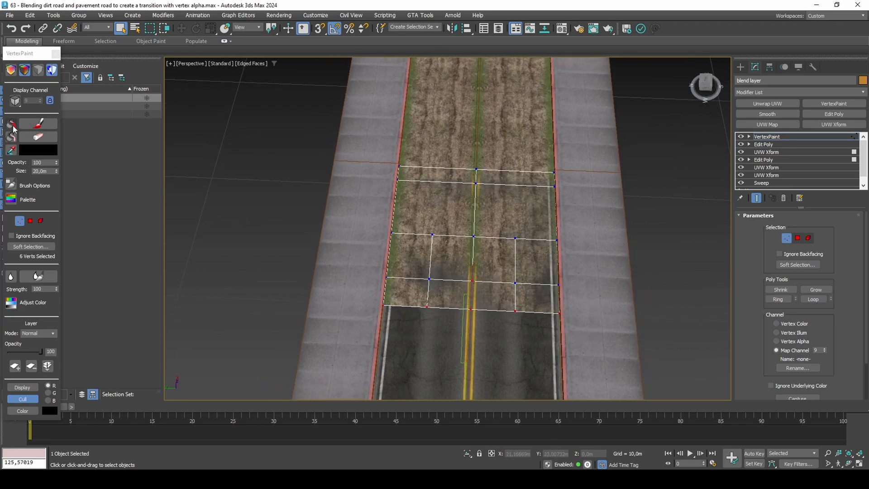
{"action": "left_click", "coordinate": [11, 127]}
Select the second row of vertices without the centre one, and fill them with a grey of value 0,4.
{"action": "left_click_drag", "start_coordinate": [361, 265], "coordinate": [583, 294]}
{"action": "left_click", "coordinate": [469, 281], "text": "alt"}
{"action": "left_click", "coordinate": [41, 150]}
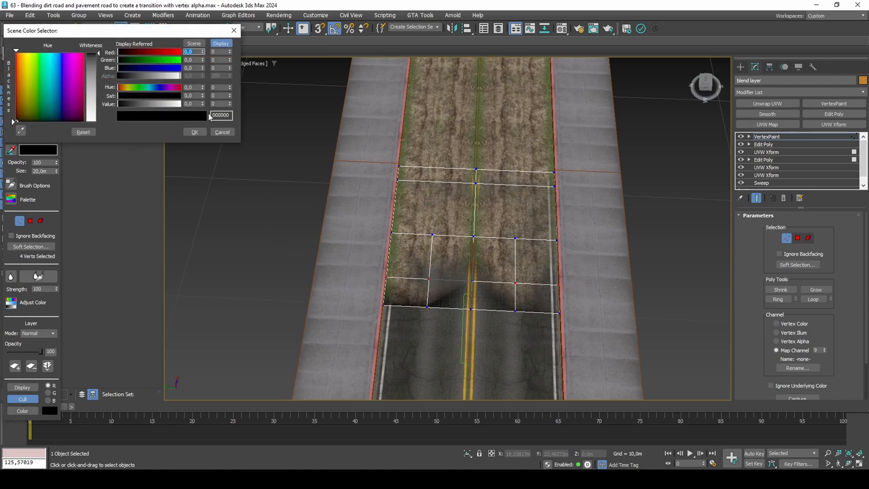
{"action": "double_click", "coordinate": [194, 103]}
{"action": "type", "text": "0,4"}
{"action": "key", "text": "Return"}
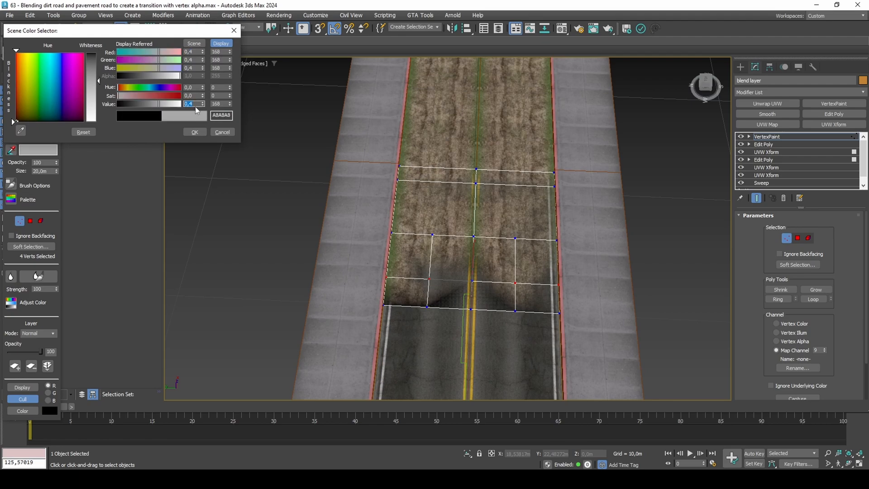
{"action": "left_click", "coordinate": [194, 132]}
{"action": "left_click", "coordinate": [12, 124]}
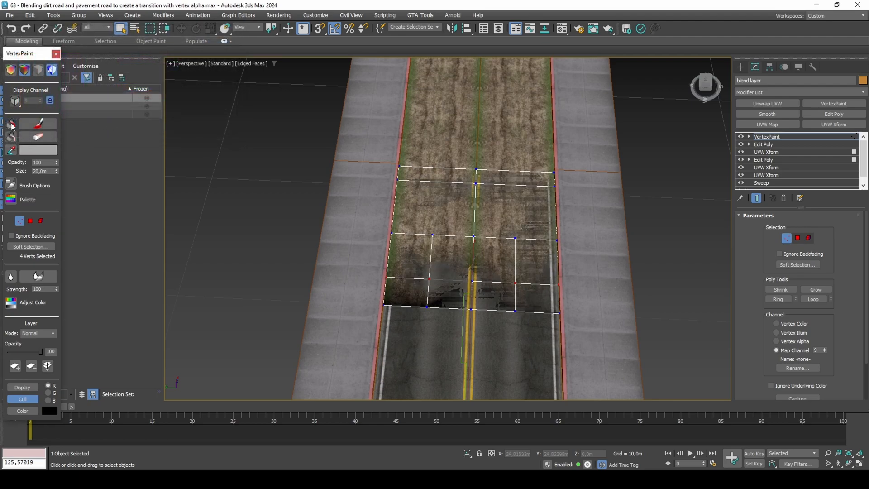
Finish the vertex painting and add an Edit Poly modifier above VertexPaint.
{"action": "middle_click_drag", "start_coordinate": [463, 235], "coordinate": [611, 210], "text": "alt"}
{"action": "key", "text": "1"}
{"action": "left_click", "coordinate": [834, 113]}
{"action": "key", "text": "1"}
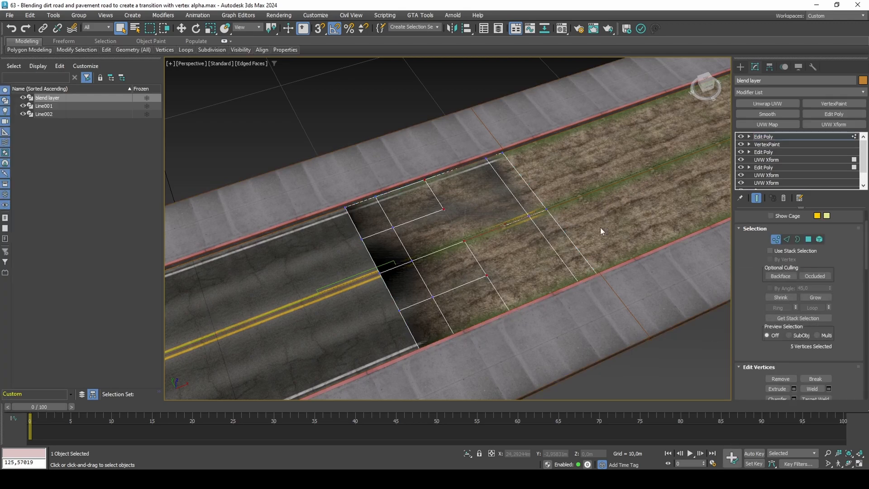
Raise the edge loop just before the dirt section slightly in Z with the Move Transform Type-In.
{"action": "key", "text": "2"}
{"action": "double_click", "coordinate": [542, 234]}
{"action": "key", "text": "w"}
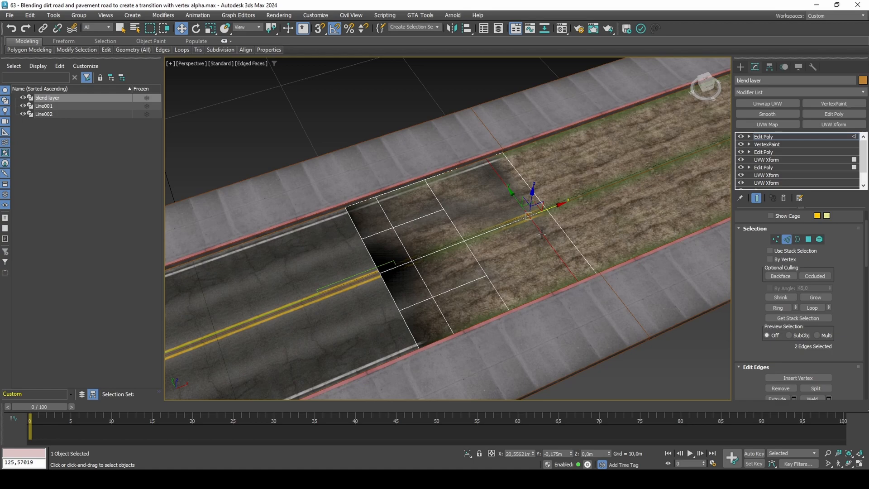
{"action": "key", "text": "F12"}
{"action": "left_click", "coordinate": [502, 420]}
{"action": "type", "text": "15"}
{"action": "key", "text": "Return"}
Select the edge loop across the middle of the patch and raise it slightly by a Z offset.
{"action": "left_click", "coordinate": [490, 282]}
{"action": "double_click", "coordinate": [483, 270], "text": "ctrl"}
{"action": "left_click", "coordinate": [434, 193], "text": "ctrl"}
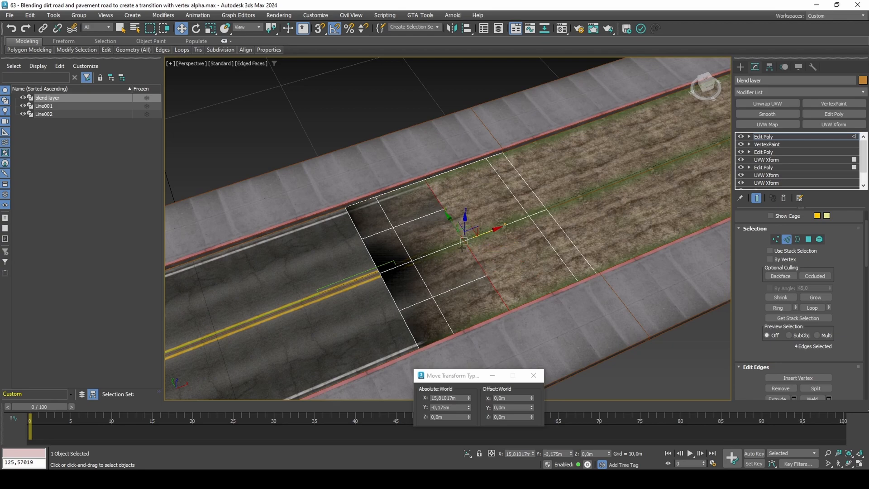
{"action": "left_click", "coordinate": [503, 420]}
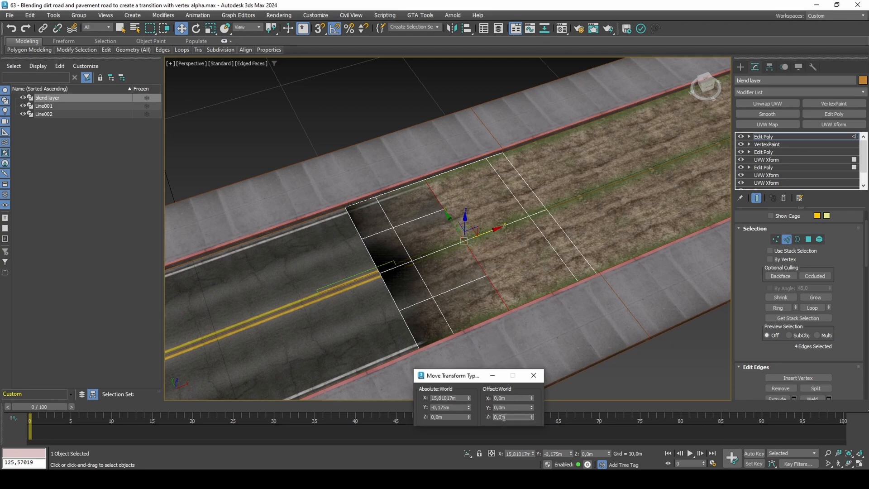
{"action": "key", "text": "Return"}
Select the crosswise edge loop closest to the paved section and raise it by 0,005 m in Z.
{"action": "middle_click_drag", "start_coordinate": [476, 295], "coordinate": [501, 297]}
{"action": "left_click", "coordinate": [470, 317]}
{"action": "left_click", "coordinate": [448, 282], "text": "ctrl"}
{"action": "left_click", "coordinate": [419, 226], "text": "ctrl"}
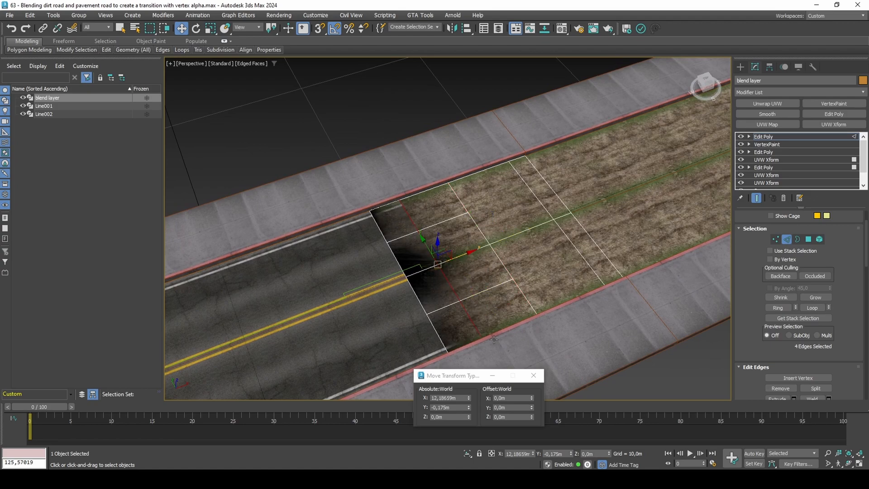
{"action": "left_click", "coordinate": [503, 416]}
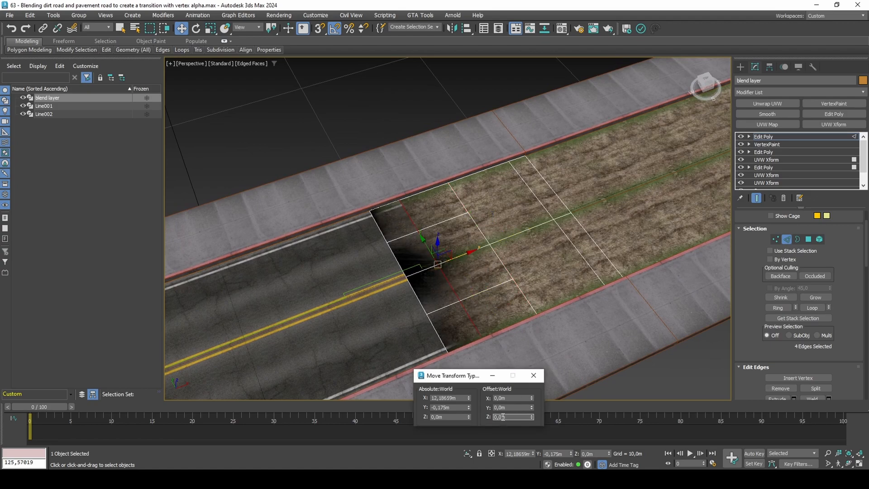
{"action": "key", "text": "Return"}
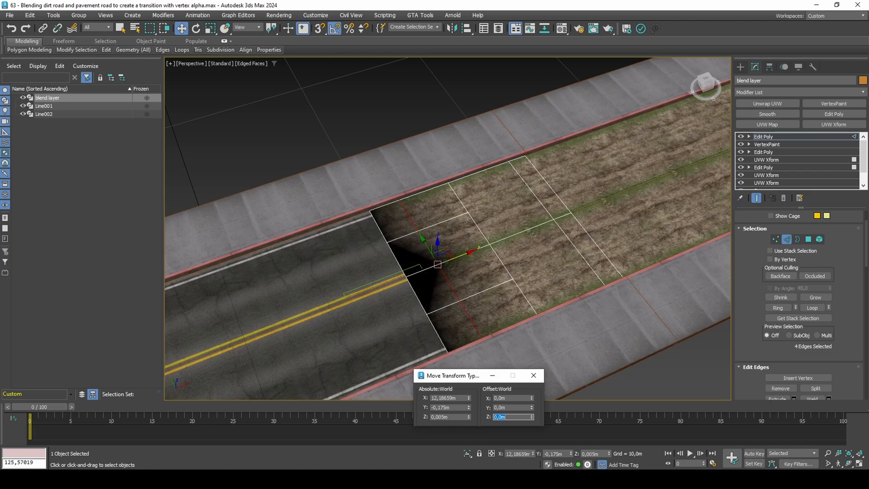
{"action": "middle_click_drag", "start_coordinate": [523, 312], "coordinate": [482, 269], "text": "alt"}
{"action": "scroll", "coordinate": [470, 293], "scroll_direction": "up", "scroll_amount": 5}
{"action": "scroll", "coordinate": [503, 282], "scroll_direction": "down", "scroll_amount": 4}
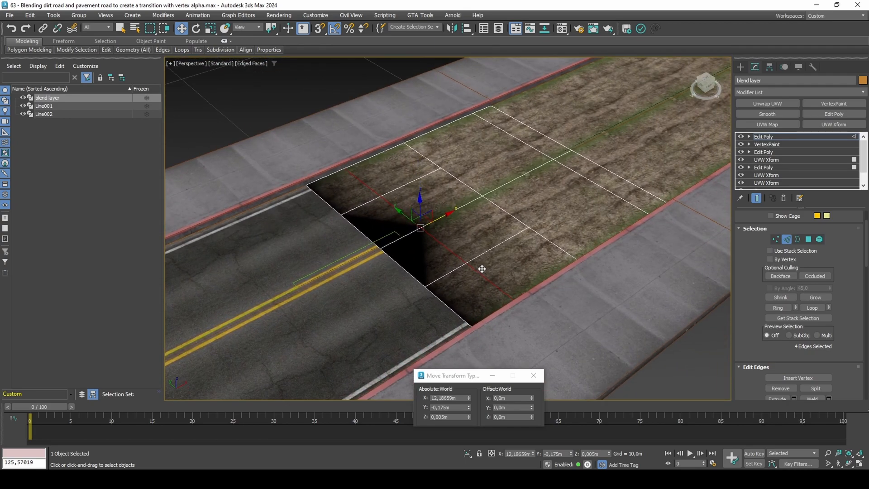
Select all polygons of the blend layer, and the dirt section's two road polygons on Line001.
{"action": "key", "text": "4"}
{"action": "key", "text": "ctrl+a"}
{"action": "middle_click_drag", "start_coordinate": [599, 180], "coordinate": [519, 227]}
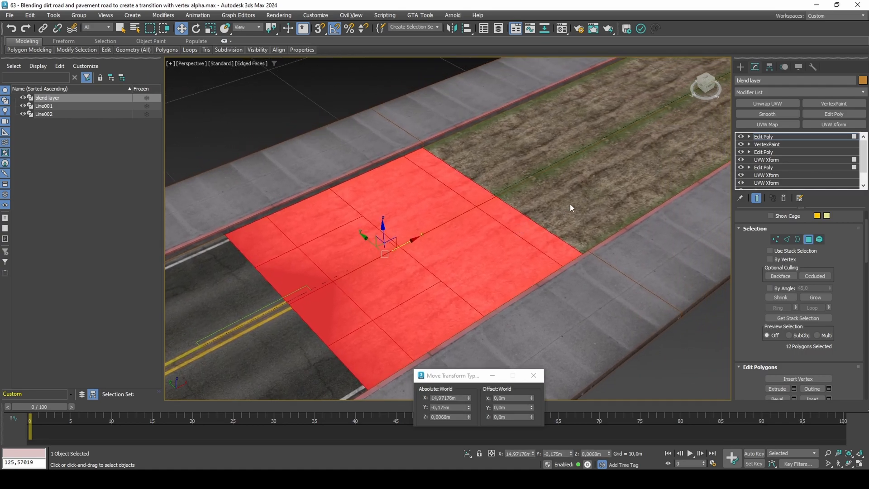
{"action": "key", "text": "4"}
{"action": "left_click", "coordinate": [584, 193]}
{"action": "key", "text": "4"}
{"action": "left_click", "coordinate": [612, 177]}
{"action": "left_click", "coordinate": [567, 158], "text": "ctrl"}
{"action": "key", "text": "4"}
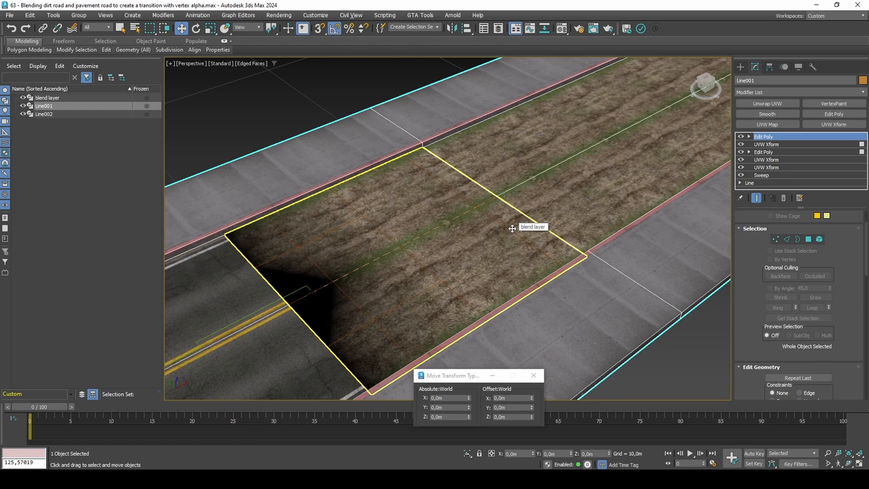
Add the blend layer to the object selection, apply a shared Edit Poly in polygon mode, and turn off shaded face highlighting.
{"action": "left_click", "coordinate": [509, 225], "text": "ctrl"}
{"action": "left_click", "coordinate": [808, 115]}
{"action": "key", "text": "4"}
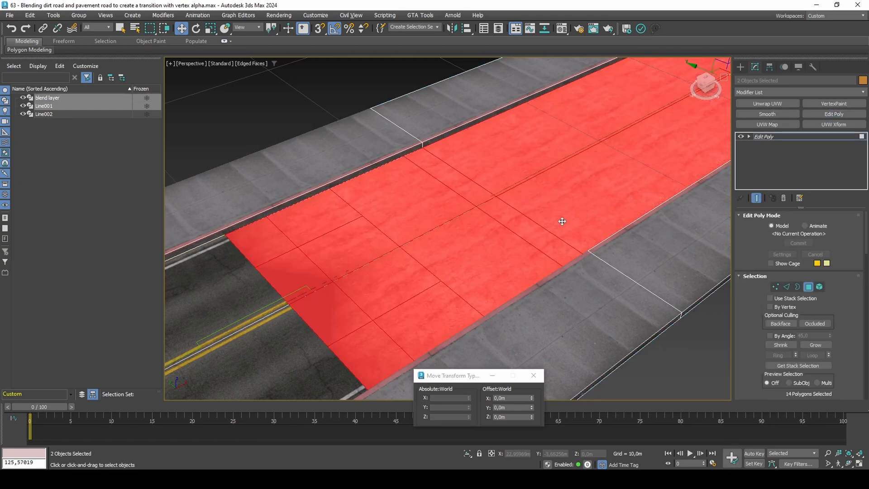
{"action": "scroll", "coordinate": [561, 222], "scroll_direction": "down", "scroll_amount": 3}
{"action": "middle_click_drag", "start_coordinate": [553, 218], "coordinate": [546, 225]}
{"action": "key", "text": "F2"}
{"action": "scroll", "coordinate": [516, 242], "scroll_direction": "up", "scroll_amount": 2}
Add a UVW Xform modifier to the selected dirt polygons and set its U Tile to 0,5.
{"action": "left_click", "coordinate": [843, 123]}
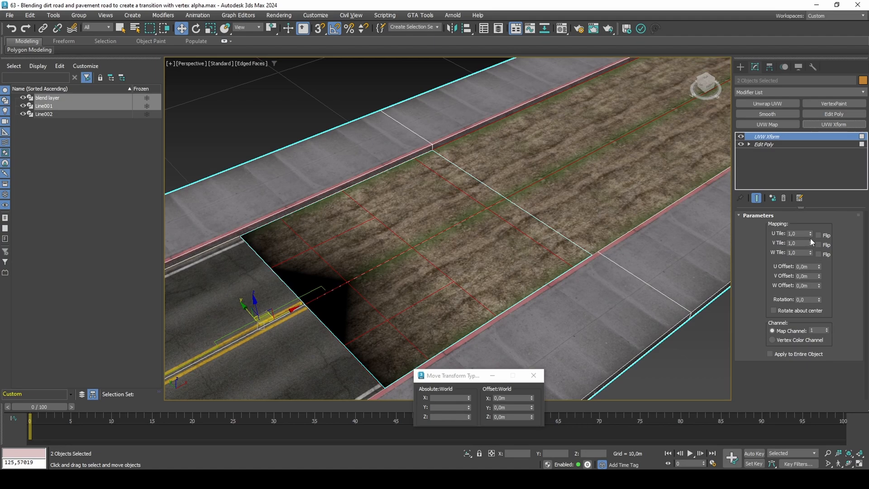
{"action": "left_click_drag", "start_coordinate": [810, 235], "coordinate": [812, 235]}
{"action": "type", "text": "0,5"}
{"action": "key", "text": "Return"}
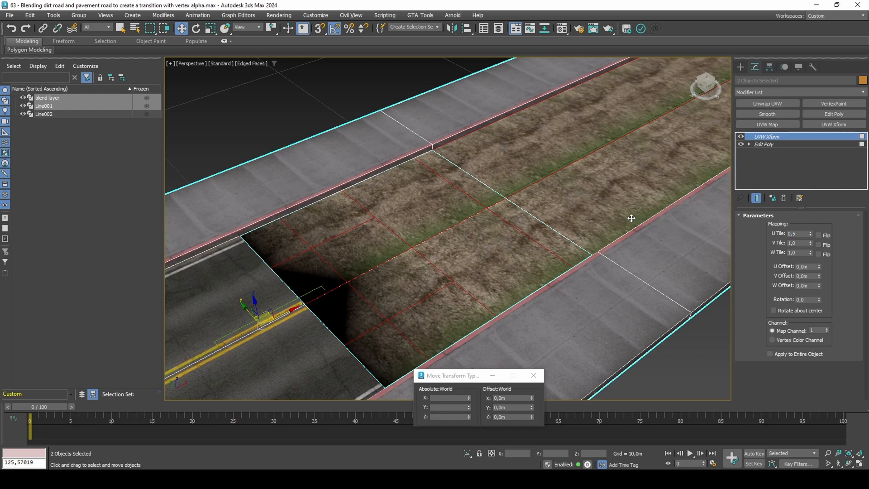
Add another shared Edit Poly modifier and deselect the dirt polygons on one side of the centre line, keeping the other half selected.
{"action": "left_click", "coordinate": [845, 113]}
{"action": "key", "text": "4"}
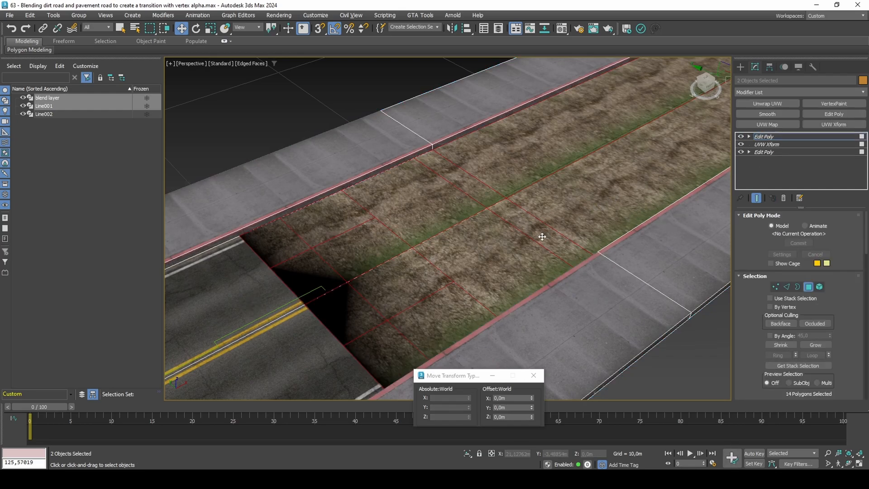
{"action": "scroll", "coordinate": [543, 238], "scroll_direction": "down", "scroll_amount": 5}
{"action": "middle_click_drag", "start_coordinate": [543, 238], "coordinate": [573, 316], "text": "alt"}
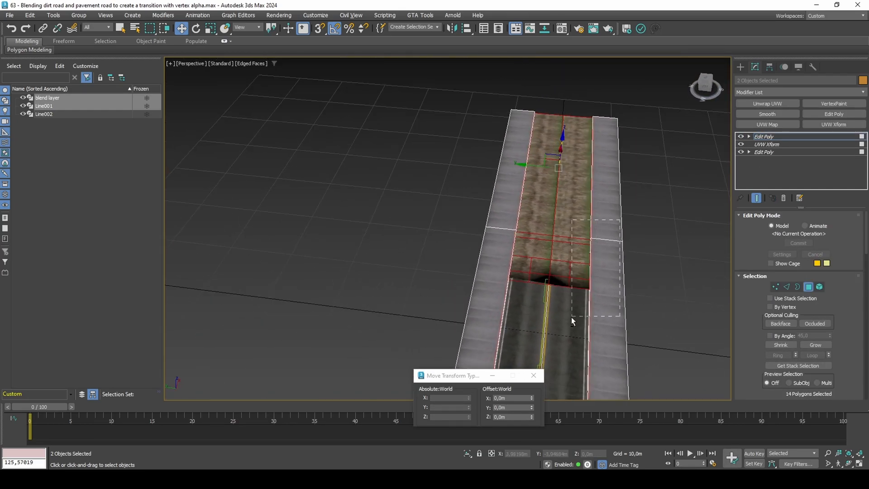
{"action": "middle_click_drag", "start_coordinate": [566, 282], "coordinate": [550, 263], "text": "alt"}
{"action": "scroll", "coordinate": [550, 262], "scroll_direction": "up", "scroll_amount": 5}
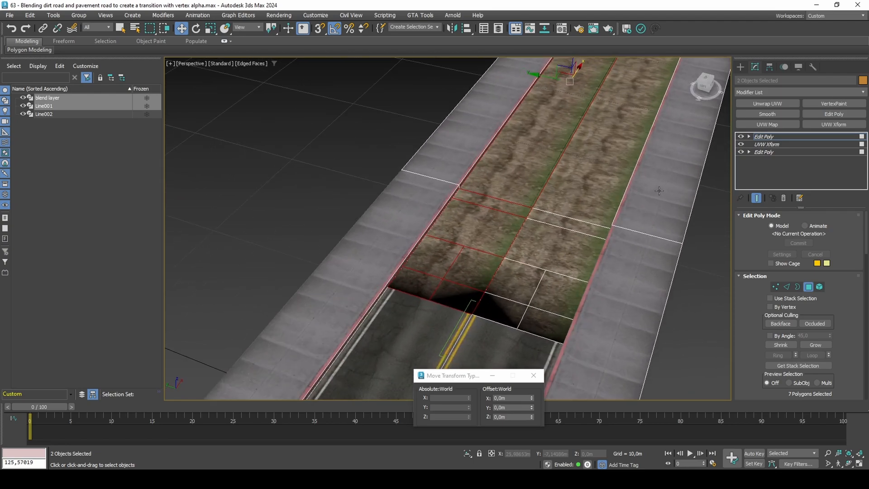
Add a UVW Xform to the selected half, flip its mapping in U and set the U Offset to 0,5 m.
{"action": "left_click", "coordinate": [812, 126]}
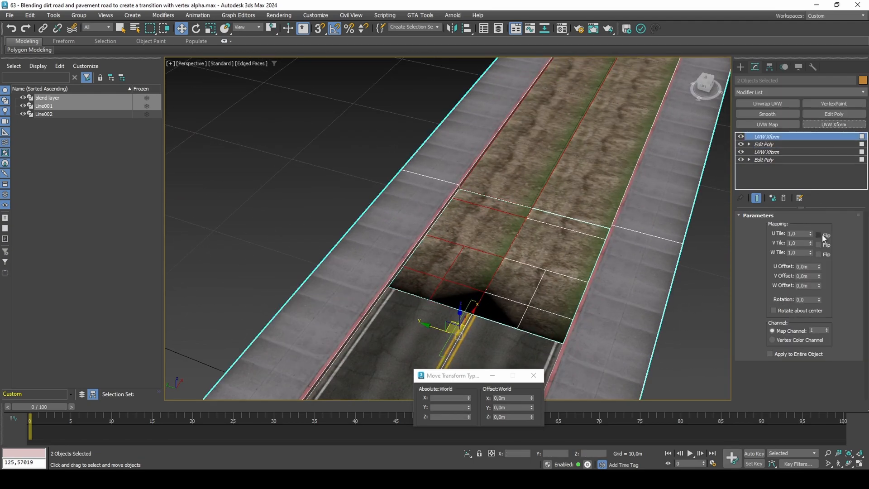
{"action": "left_click", "coordinate": [819, 234]}
{"action": "left_click", "coordinate": [825, 237]}
{"action": "left_click", "coordinate": [825, 237]}
{"action": "mouse_move", "coordinate": [819, 267]}
{"action": "left_mouse_down"}
{"action": "mouse_move", "coordinate": [827, 249]}
{"action": "mouse_move", "coordinate": [806, 268]}
{"action": "left_mouse_up"}
{"action": "key", "text": "Return"}
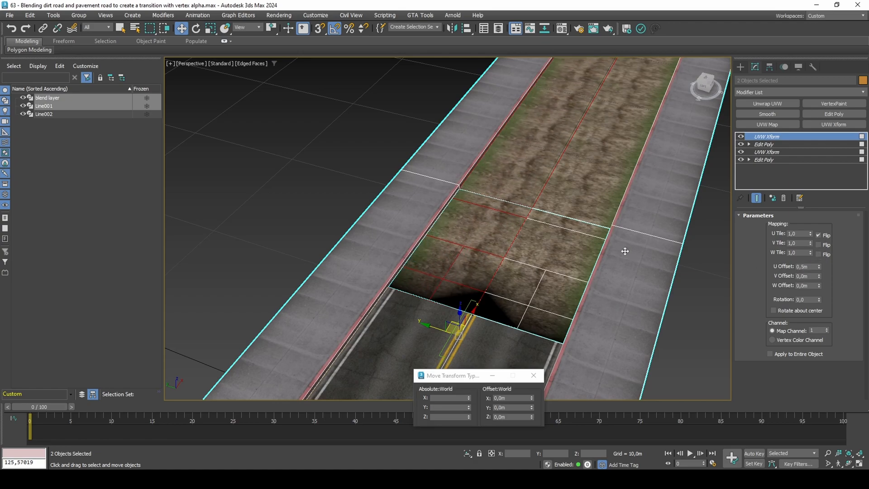
Select only the blend layer and open its Map Channel Info through the Channel Info utility.
{"action": "scroll", "coordinate": [579, 251], "scroll_direction": "down", "scroll_amount": 5}
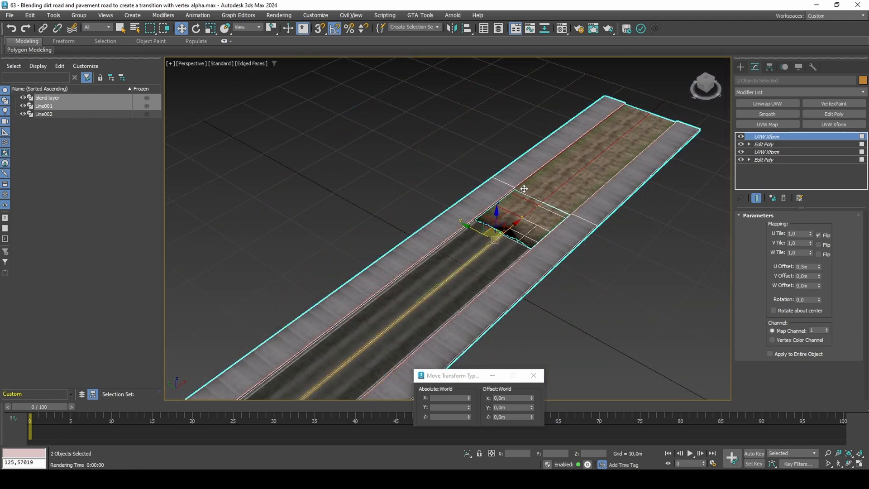
{"action": "left_click", "coordinate": [550, 211]}
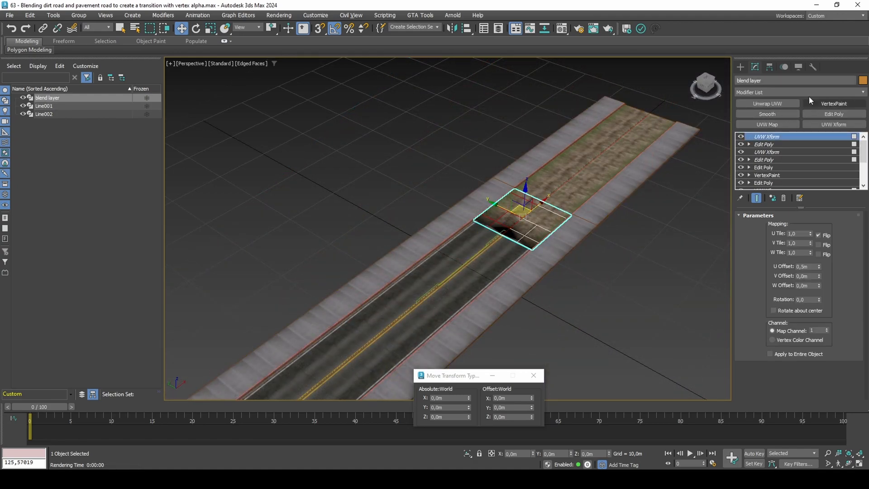
{"action": "left_click", "coordinate": [813, 67]}
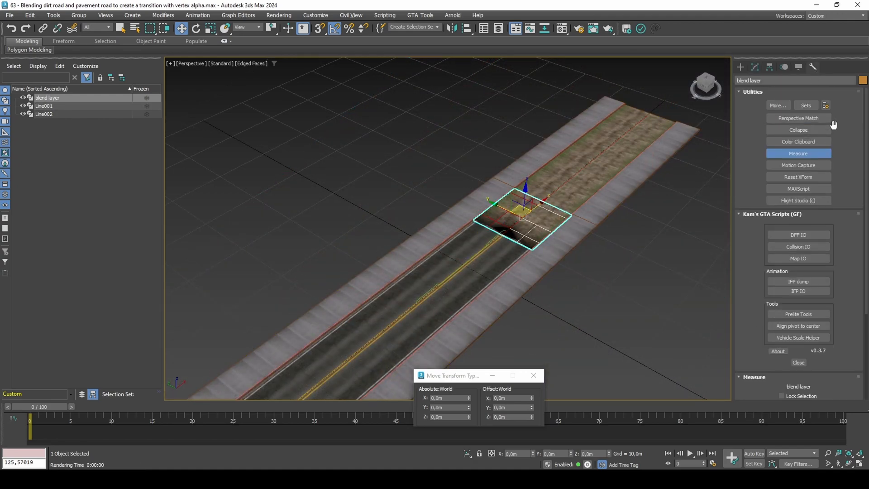
{"action": "left_click", "coordinate": [777, 106]}
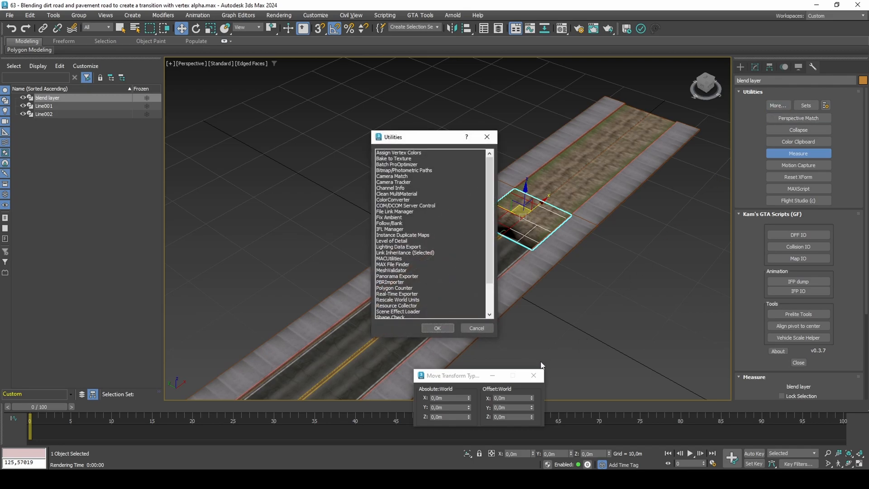
{"action": "double_click", "coordinate": [407, 189]}
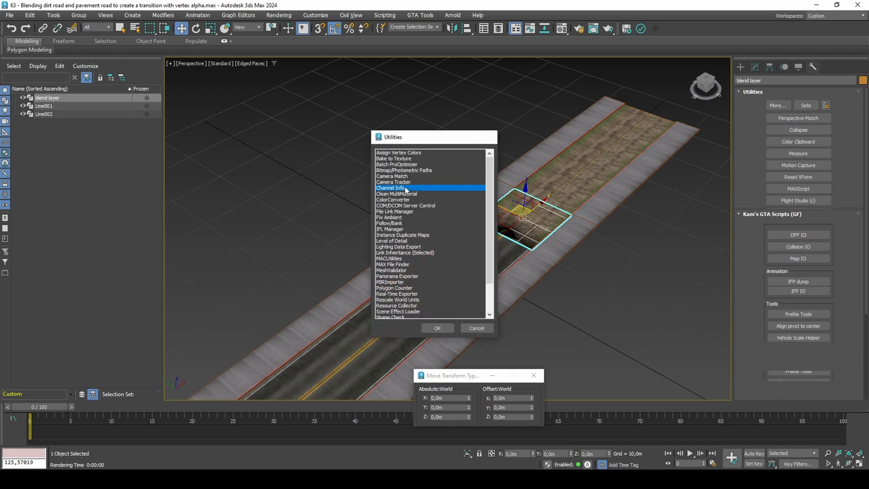
{"action": "left_click", "coordinate": [533, 375]}
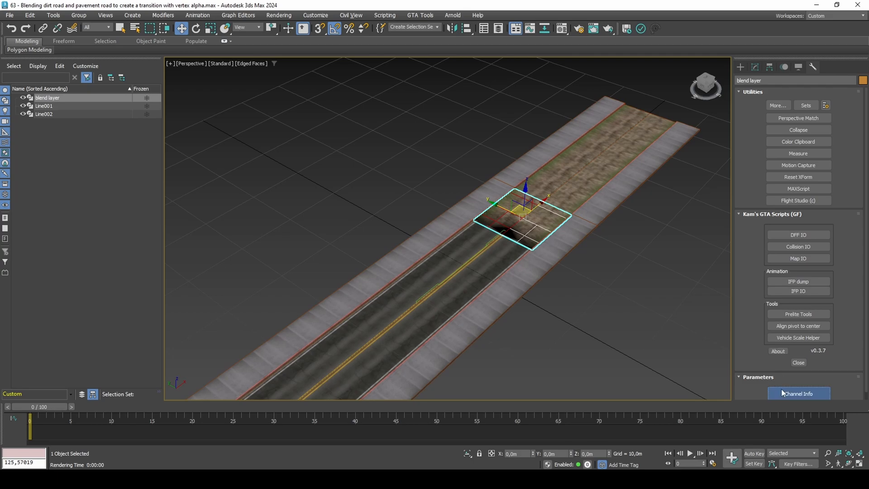
{"action": "left_click", "coordinate": [783, 394]}
Copy the blend layer's map channel 9 and paste it into its Alpha channel, closing the channel info window.
{"action": "scroll", "coordinate": [106, 119], "scroll_direction": "down", "scroll_amount": 2}
{"action": "left_click", "coordinate": [83, 124]}
{"action": "right_click", "coordinate": [82, 124]}
{"action": "left_click", "coordinate": [92, 129]}
{"action": "right_click", "coordinate": [78, 78]}
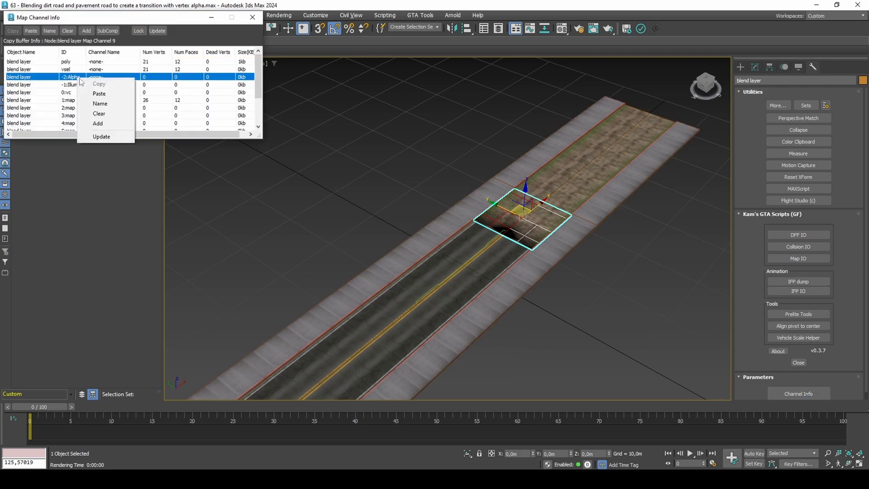
{"action": "left_click", "coordinate": [91, 91]}
{"action": "left_click", "coordinate": [119, 51]}
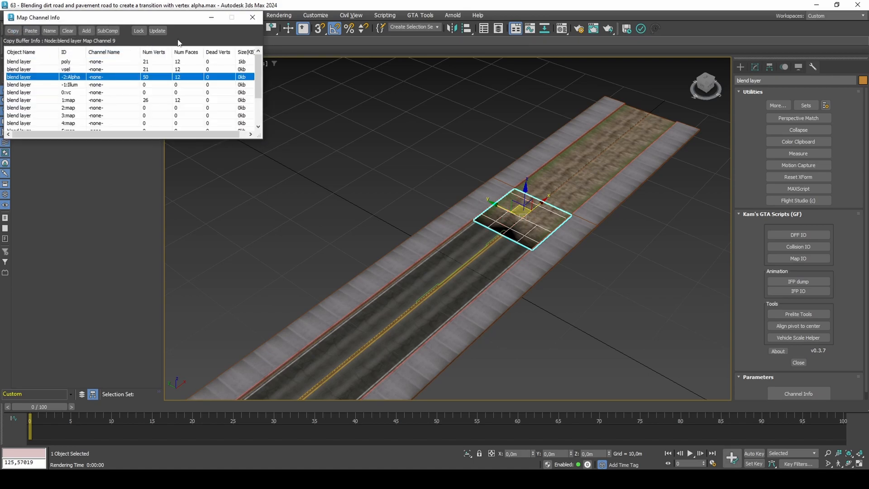
{"action": "left_click", "coordinate": [253, 17]}
Add VertexPaint to the blend layer and Line001, fill their vertex colors with a grey of value 140, and display the vertex colors shaded.
{"action": "left_click", "coordinate": [756, 68]}
{"action": "left_click", "coordinate": [834, 104]}
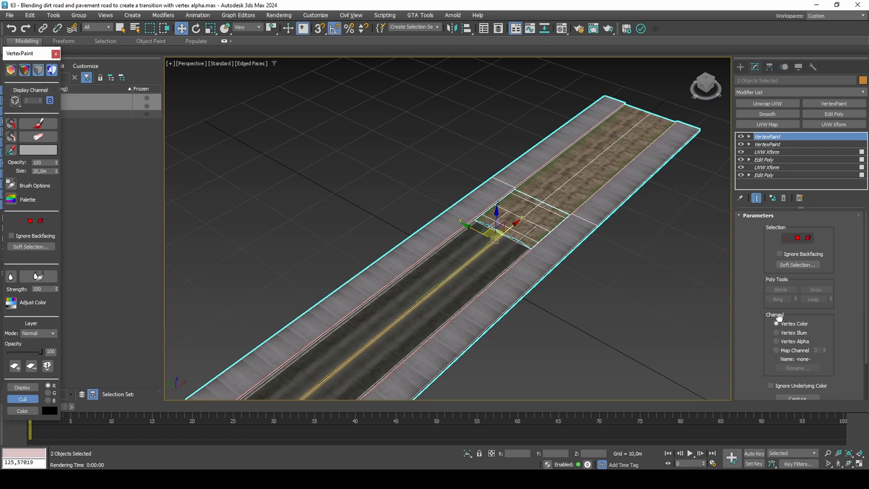
{"action": "left_click", "coordinate": [50, 152]}
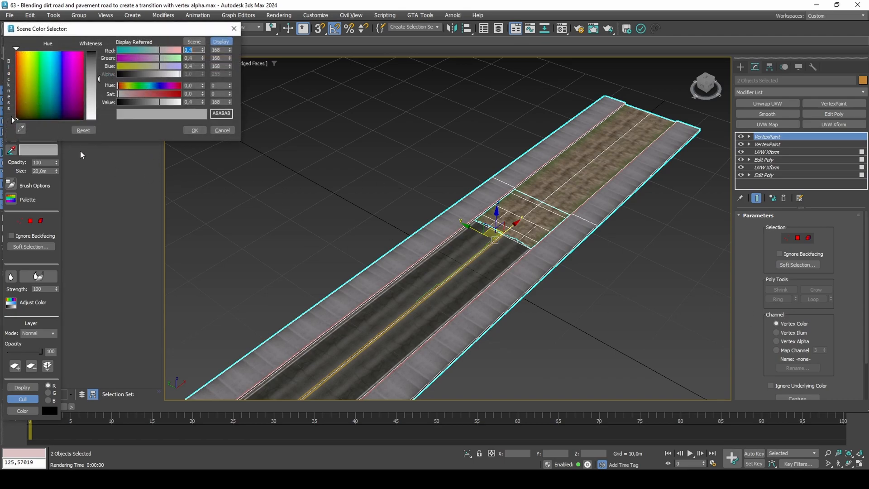
{"action": "left_click", "coordinate": [225, 103]}
{"action": "type", "text": "0"}
{"action": "key", "text": "Return"}
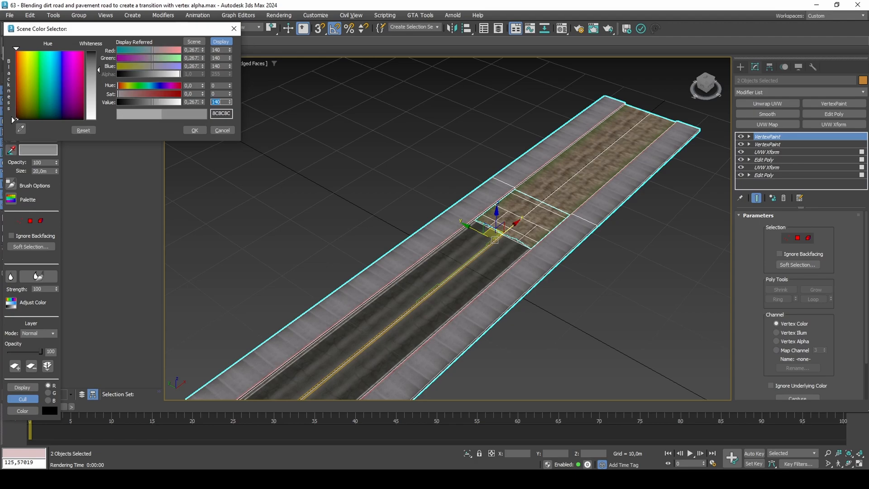
{"action": "left_click", "coordinate": [194, 130]}
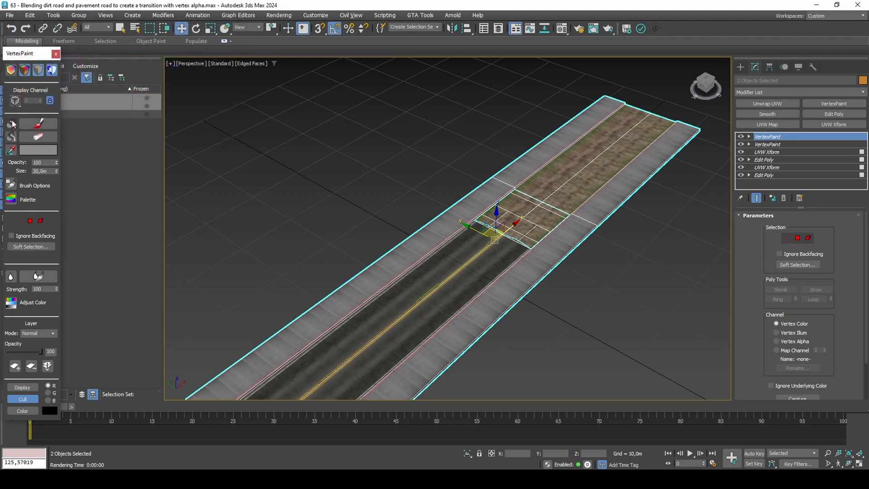
{"action": "left_click", "coordinate": [12, 124]}
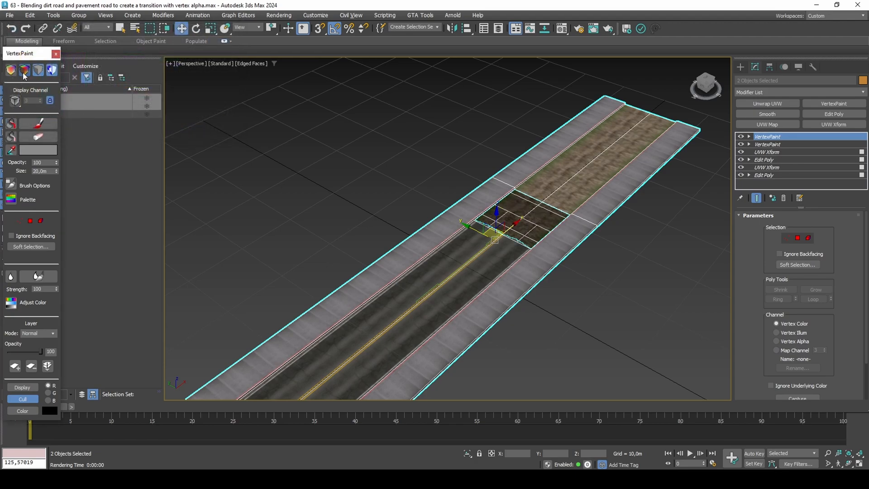
{"action": "left_click", "coordinate": [25, 71]}
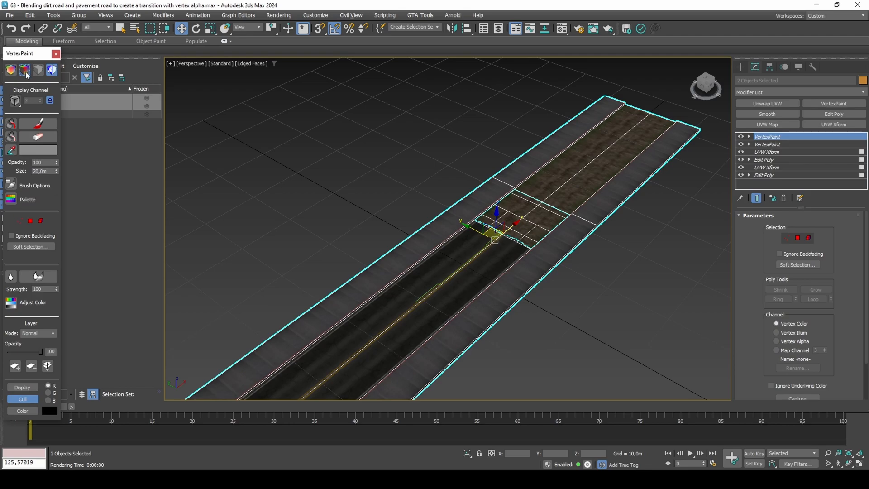
Add another VertexPaint modifier to both objects, set it to Vertex Illum and fill it with the same grey.
{"action": "left_click", "coordinate": [834, 104]}
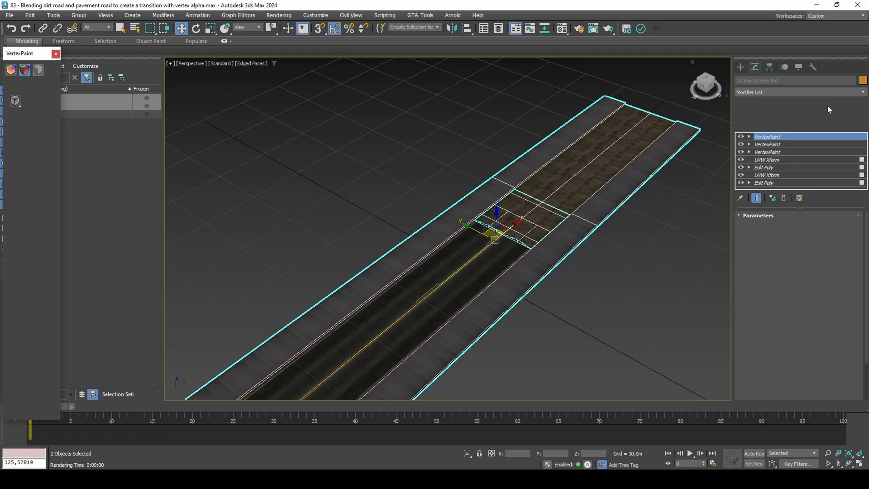
{"action": "left_click", "coordinate": [792, 332]}
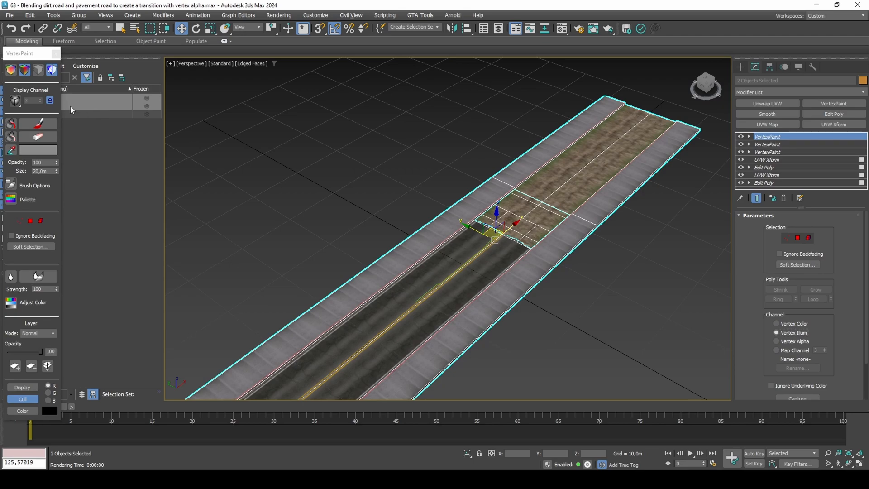
{"action": "left_click", "coordinate": [14, 124]}
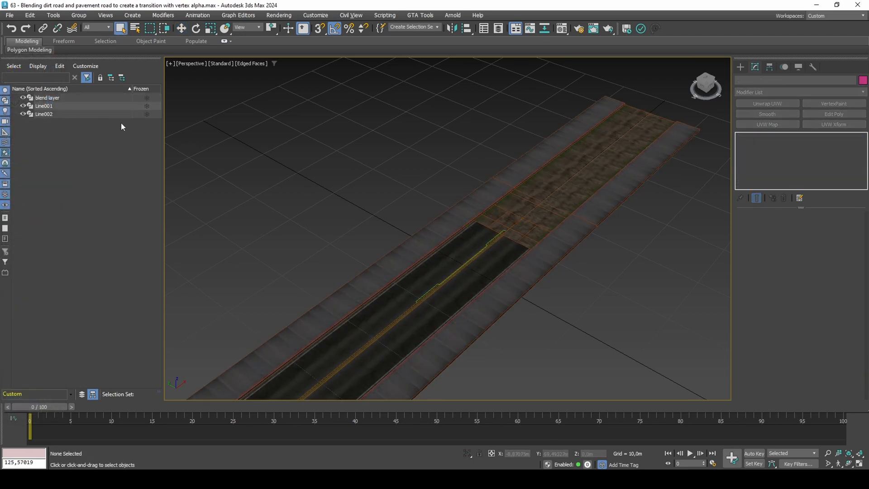
Export only the blend layer to the Extra contents folder as a RenderWare model named blend.dff.
{"action": "left_click", "coordinate": [98, 99]}
{"action": "left_click", "coordinate": [9, 15]}
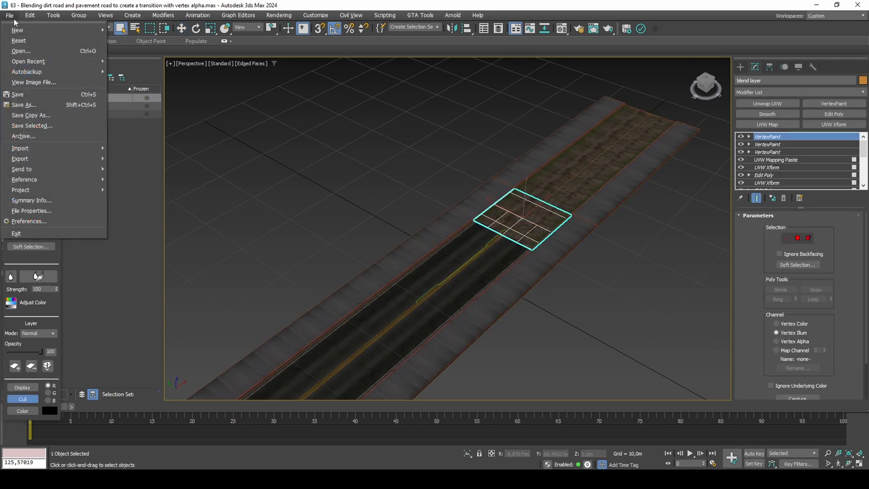
{"action": "mouse_move", "coordinate": [61, 162]}
{"action": "left_click", "coordinate": [130, 151]}
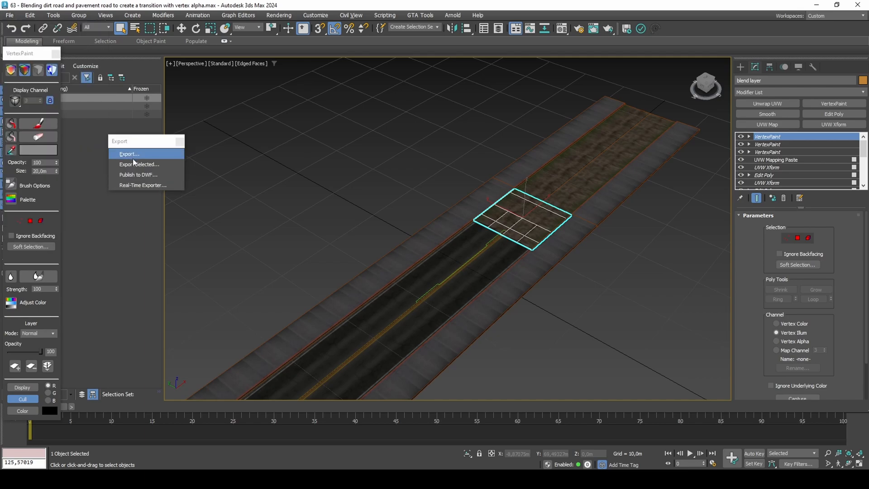
{"action": "left_click", "coordinate": [135, 166]}
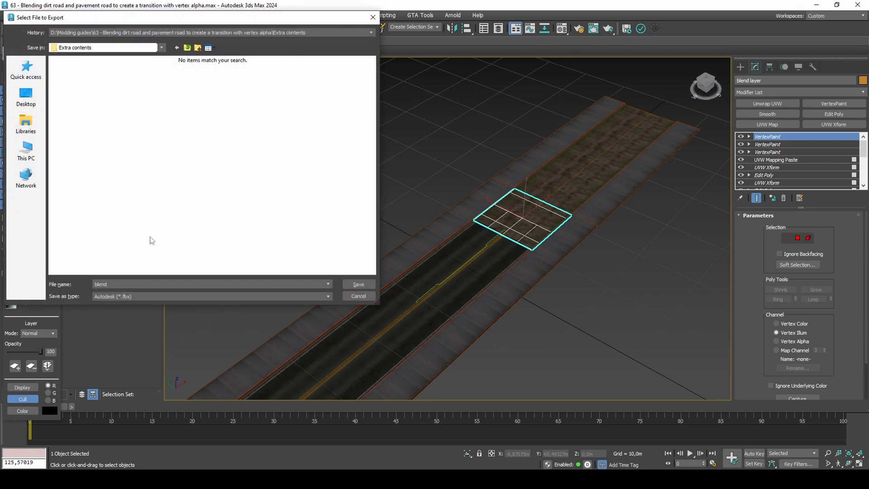
{"action": "left_click", "coordinate": [143, 297]}
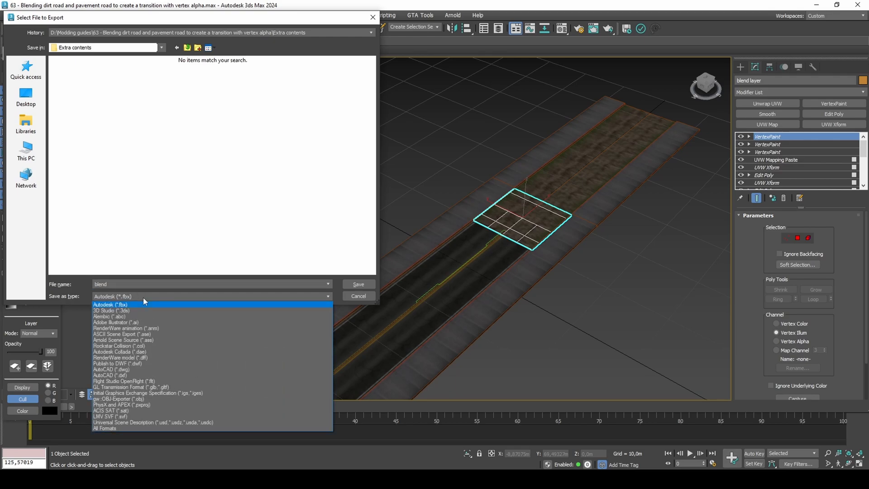
{"action": "left_click", "coordinate": [153, 357]}
{"action": "left_click", "coordinate": [346, 284]}
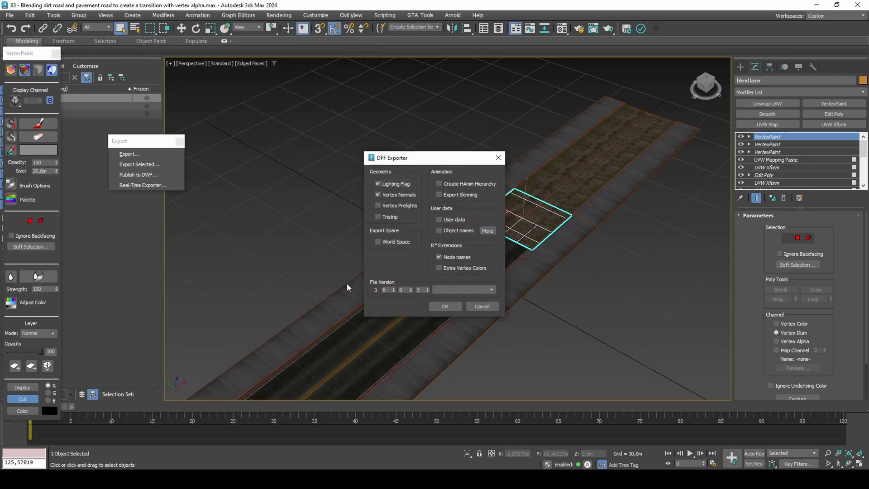
Export the DFF without lighting flag and vertex normals, but with vertex prelights and extra vertex colors.
{"action": "left_click", "coordinate": [400, 195]}
{"action": "left_click", "coordinate": [400, 206]}
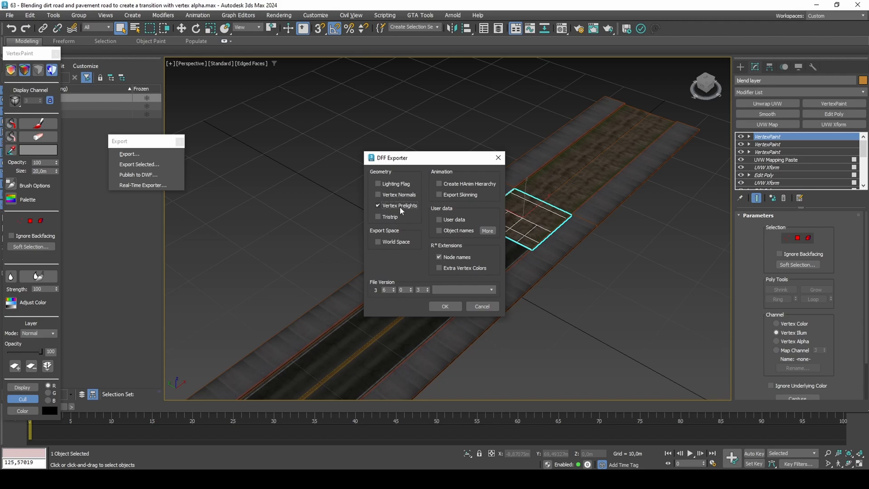
{"action": "left_click", "coordinate": [445, 307]}
Select the road object Line001 and export only it as base.dff with the same DFF exporter options.
{"action": "left_click", "coordinate": [444, 304]}
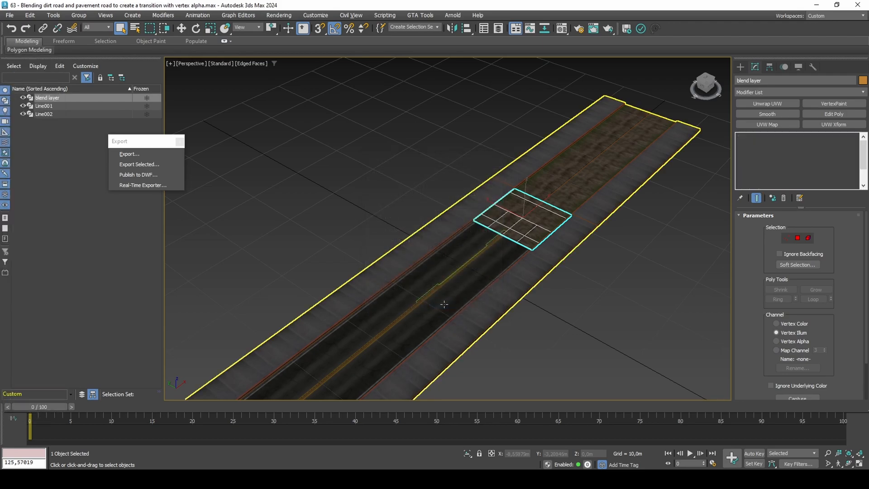
{"action": "left_click", "coordinate": [149, 166]}
{"action": "type", "text": "base"}
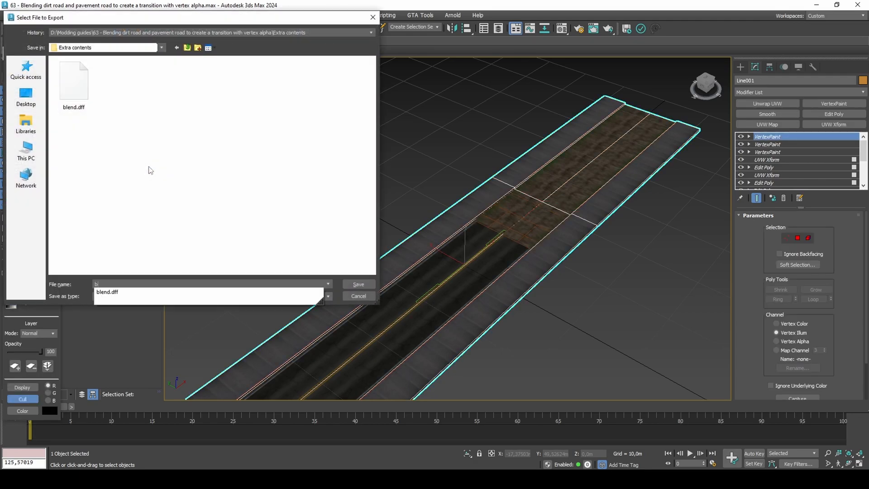
{"action": "key", "text": "Return"}
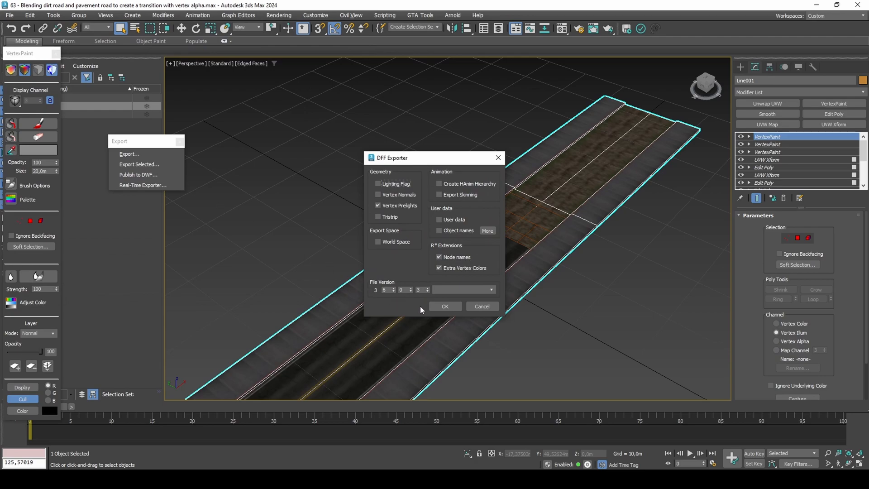
{"action": "left_click", "coordinate": [445, 306]}
Open the GTA collision tool and assign Line001 as the collision mesh.
{"action": "key", "text": "w"}
{"action": "left_click", "coordinate": [421, 15]}
{"action": "mouse_move", "coordinate": [430, 42]}
{"action": "left_click", "coordinate": [469, 42]}
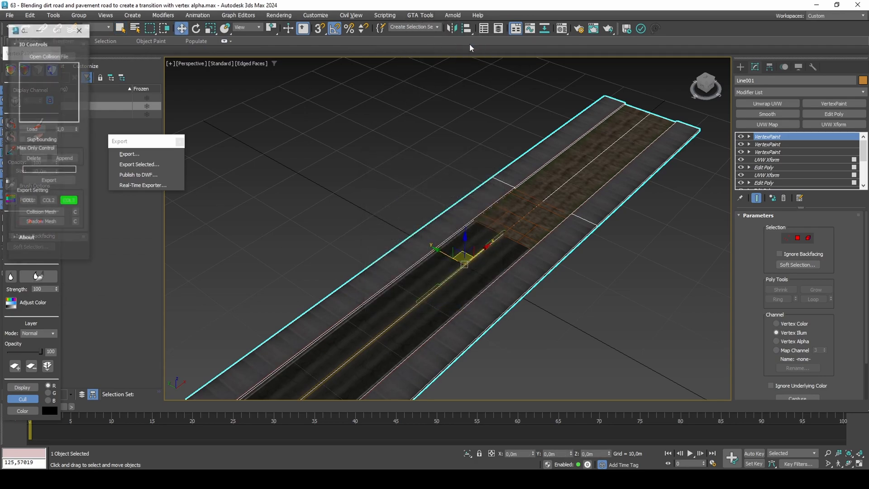
{"action": "left_click", "coordinate": [350, 286]}
Name the collision base and export it to the Extra contents folder as base.col.
{"action": "left_click", "coordinate": [59, 169]}
{"action": "type", "text": "b"}
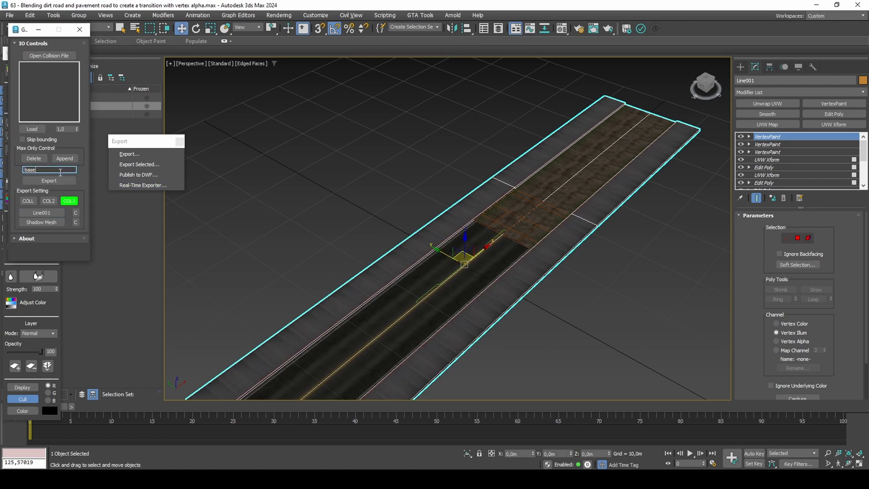
{"action": "type", "text": "ase"}
{"action": "left_click", "coordinate": [49, 181]}
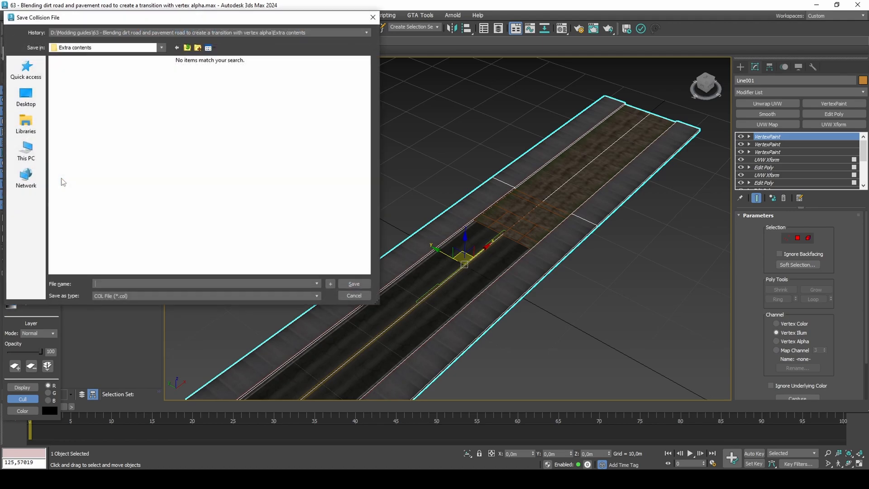
{"action": "type", "text": "base"}
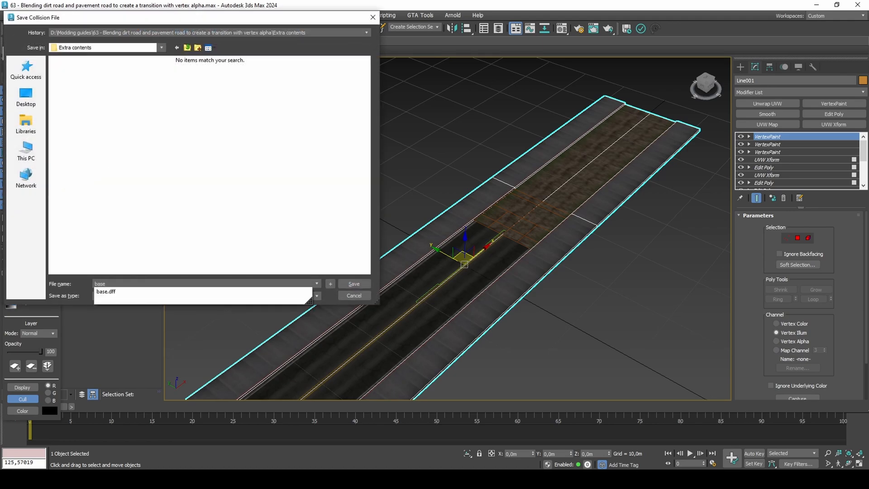
{"action": "key", "text": "Return"}
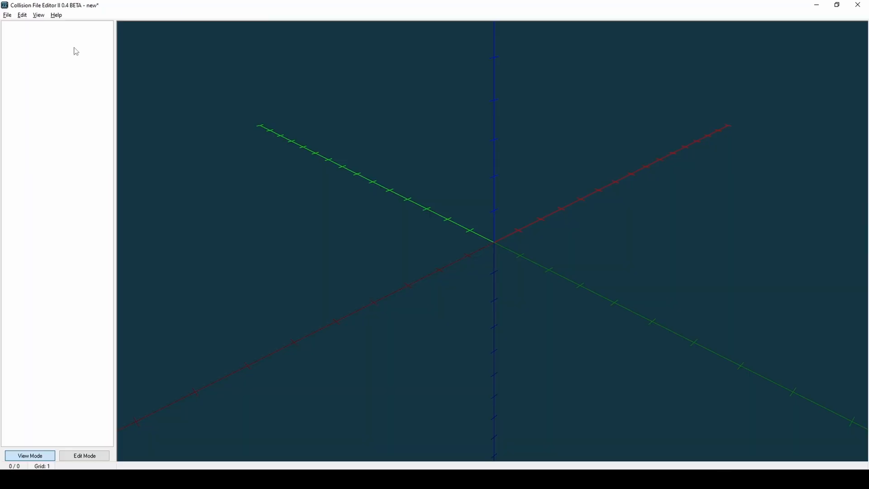
In Collision File Editor II, load base.col from the Extra contents folder.
{"action": "left_click", "coordinate": [22, 15]}
{"action": "left_click", "coordinate": [34, 27]}
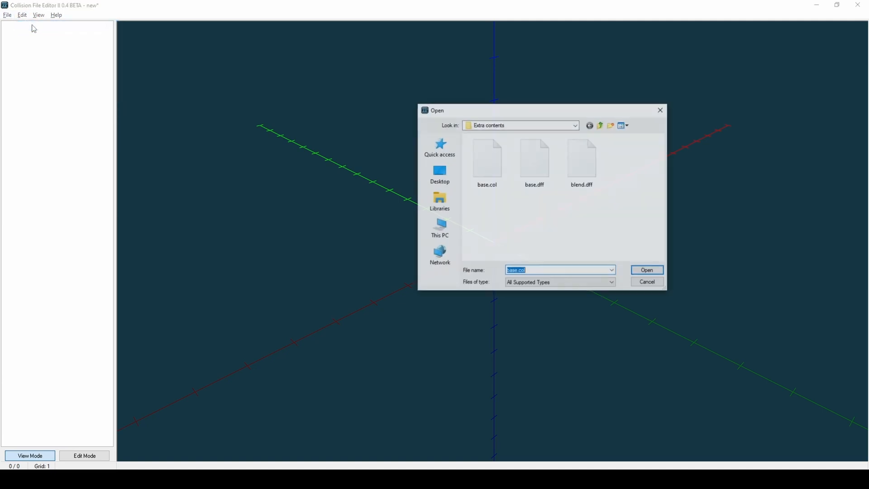
{"action": "left_click", "coordinate": [497, 153]}
{"action": "double_click", "coordinate": [498, 153]}
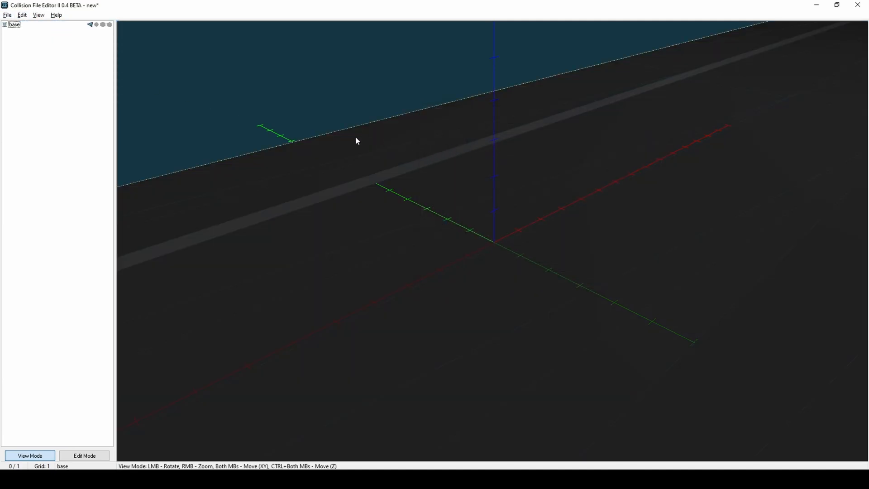
Copy the base collision as an LOD and delete the original base entry.
{"action": "left_click", "coordinate": [58, 24]}
{"action": "right_click", "coordinate": [58, 24]}
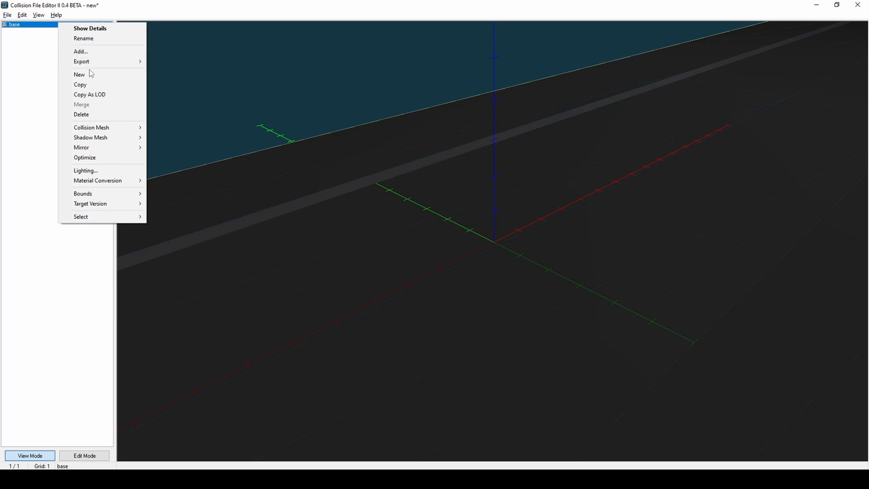
{"action": "left_click", "coordinate": [93, 95]}
{"action": "right_click", "coordinate": [66, 26]}
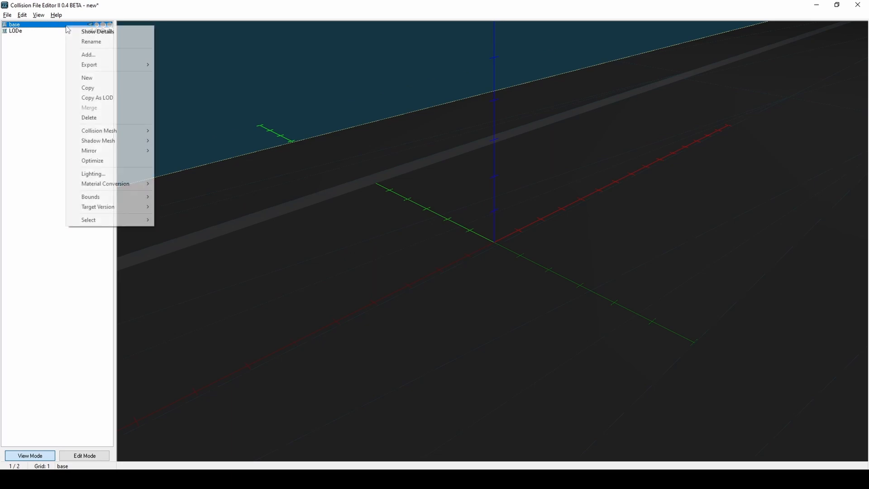
{"action": "left_click", "coordinate": [89, 117]}
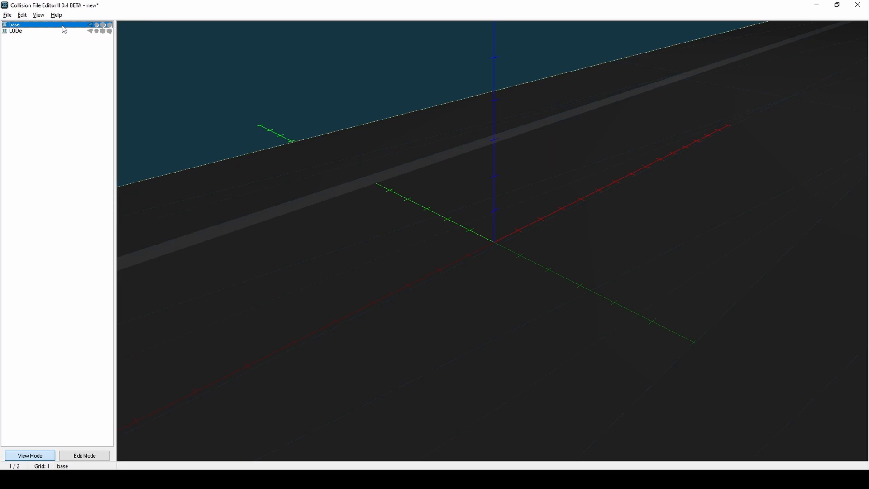
Export the remaining LOD collision as a GTA collision file named blend.col.
{"action": "right_click", "coordinate": [64, 26]}
{"action": "mouse_move", "coordinate": [91, 64]}
{"action": "left_click", "coordinate": [187, 71]}
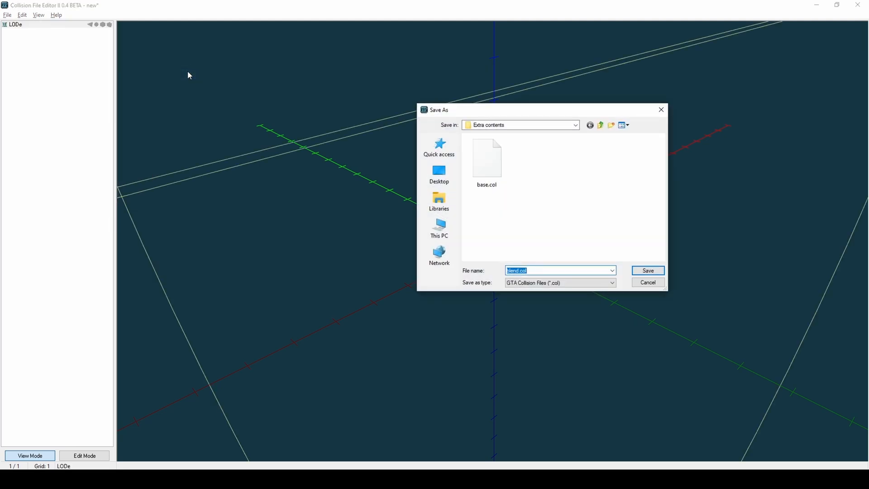
{"action": "type", "text": "bl"}
{"action": "key", "text": "Return"}
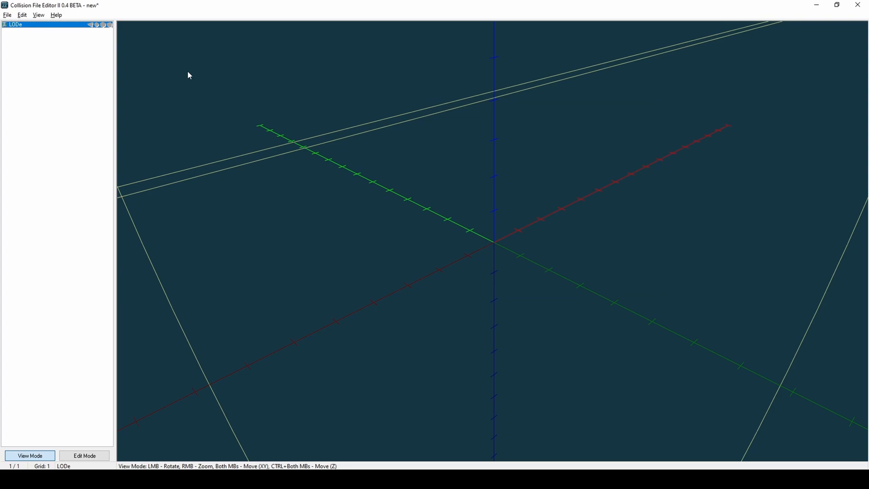